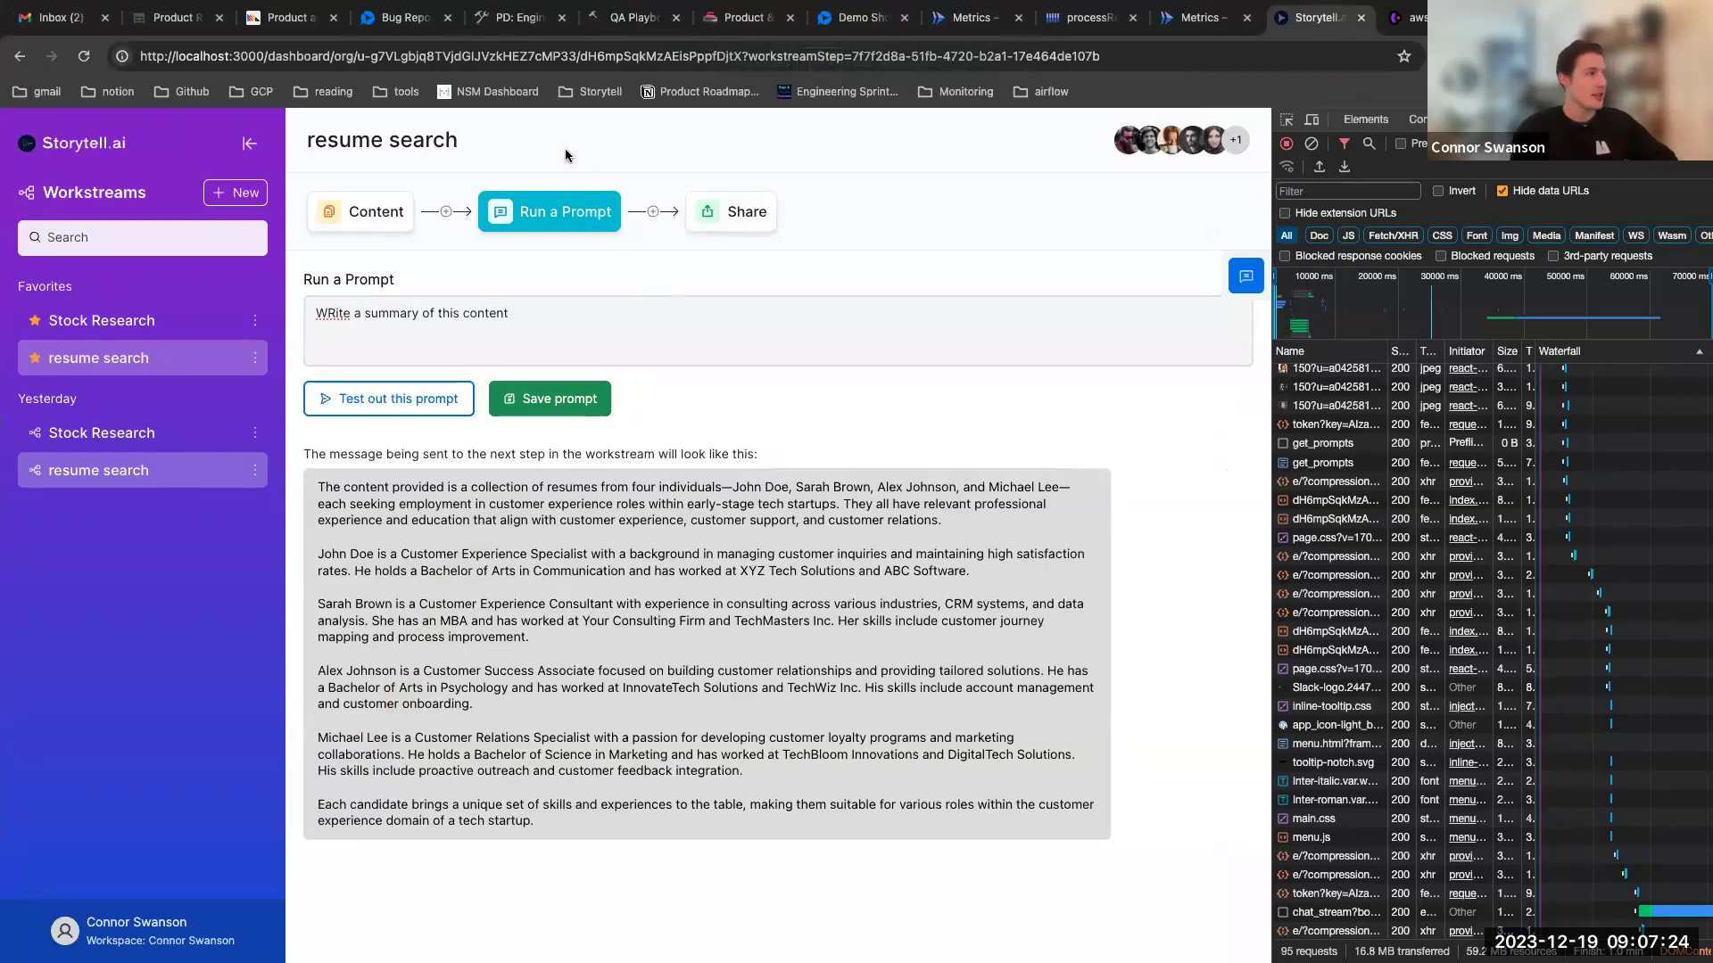
Review the Content step and chat panel, close DevTools, and go to the Run a Prompt step
{"action": "left_click", "coordinate": [361, 222]}
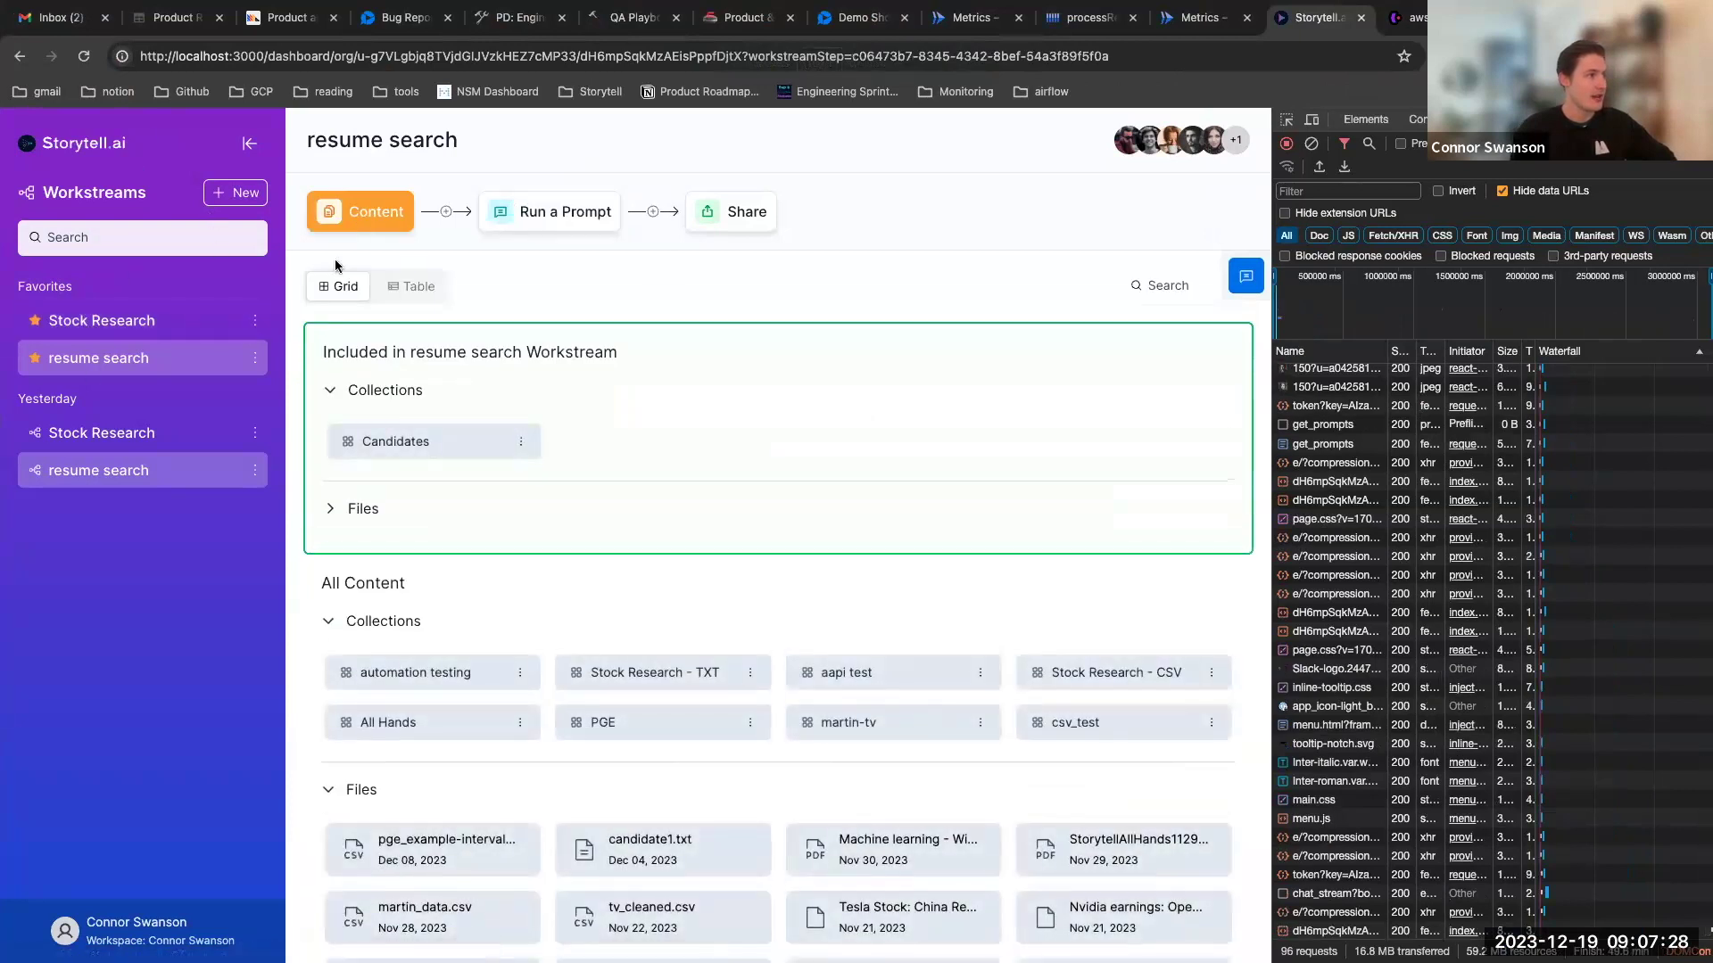
{"action": "scroll", "coordinate": [335, 265], "scroll_direction": "down", "scroll_amount": 1}
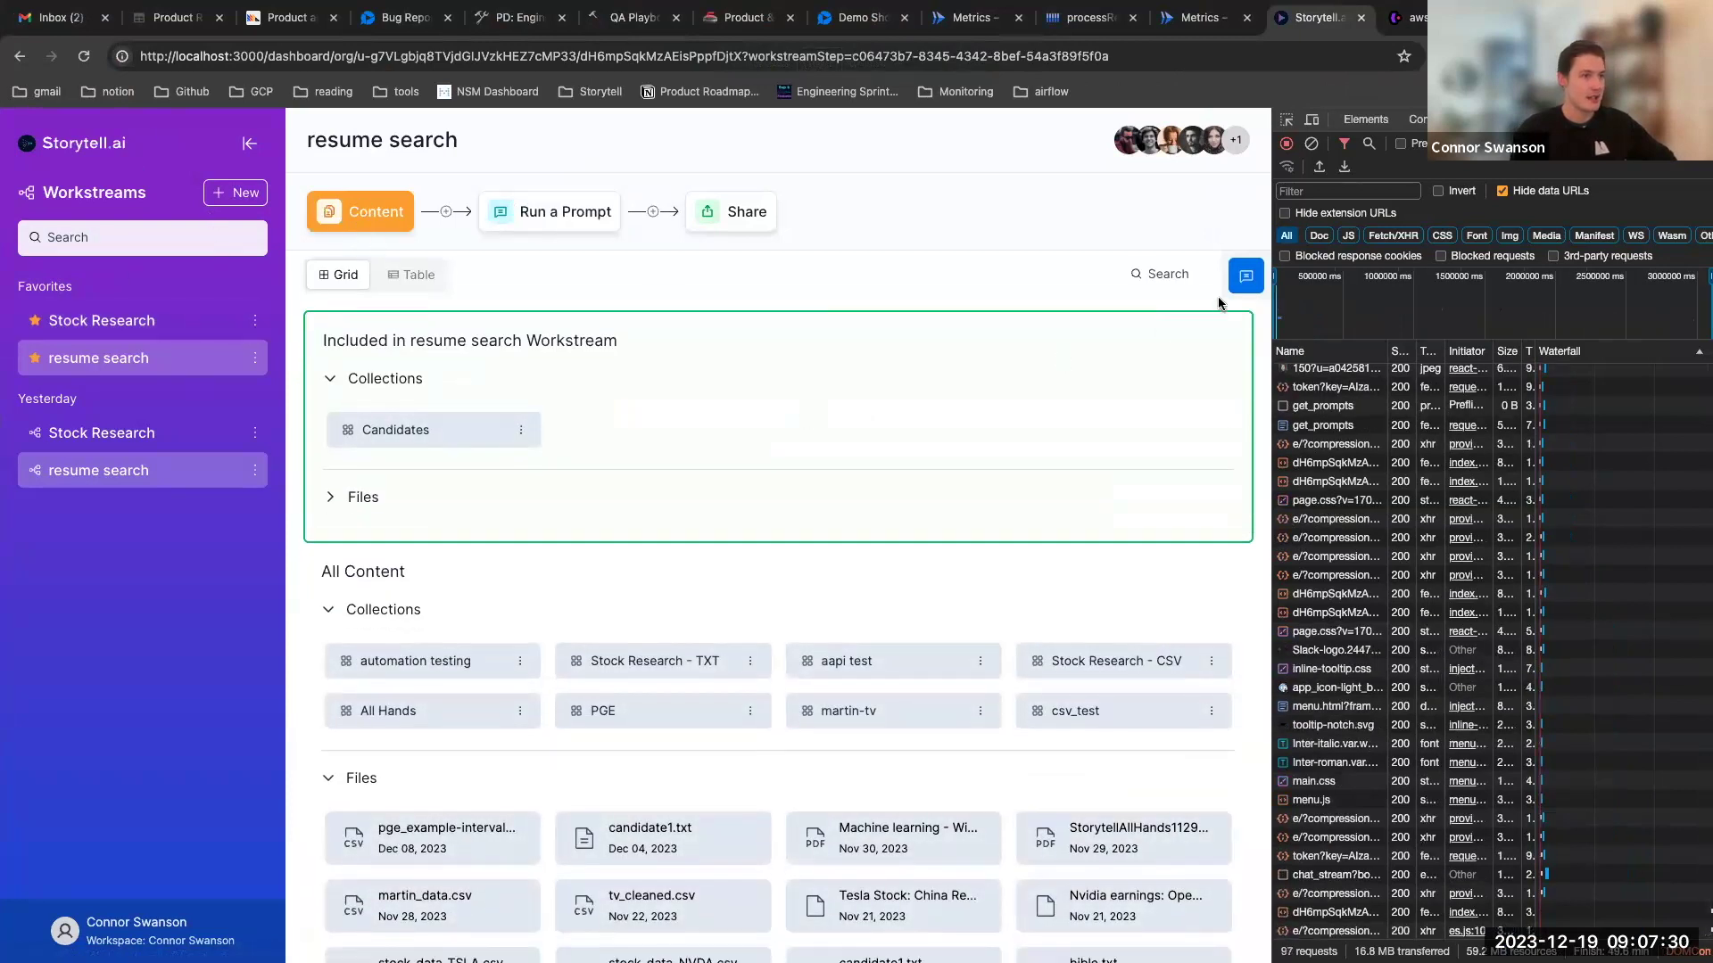
{"action": "left_click", "coordinate": [1246, 279]}
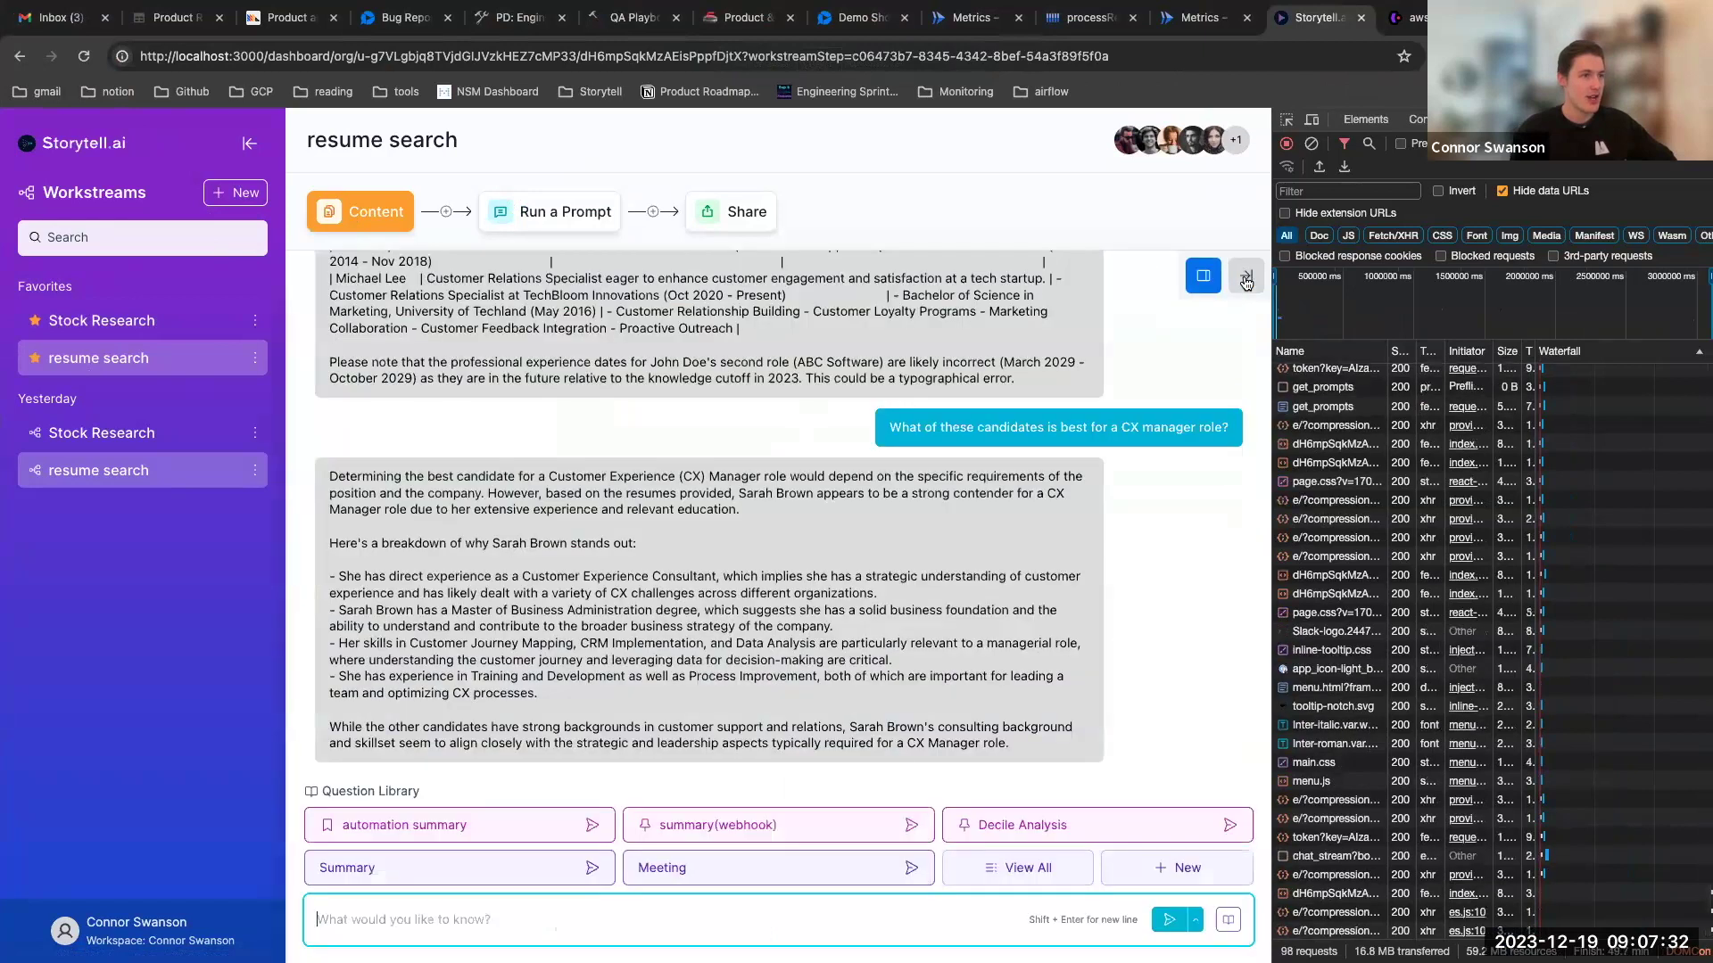
{"action": "left_click", "coordinate": [1246, 279]}
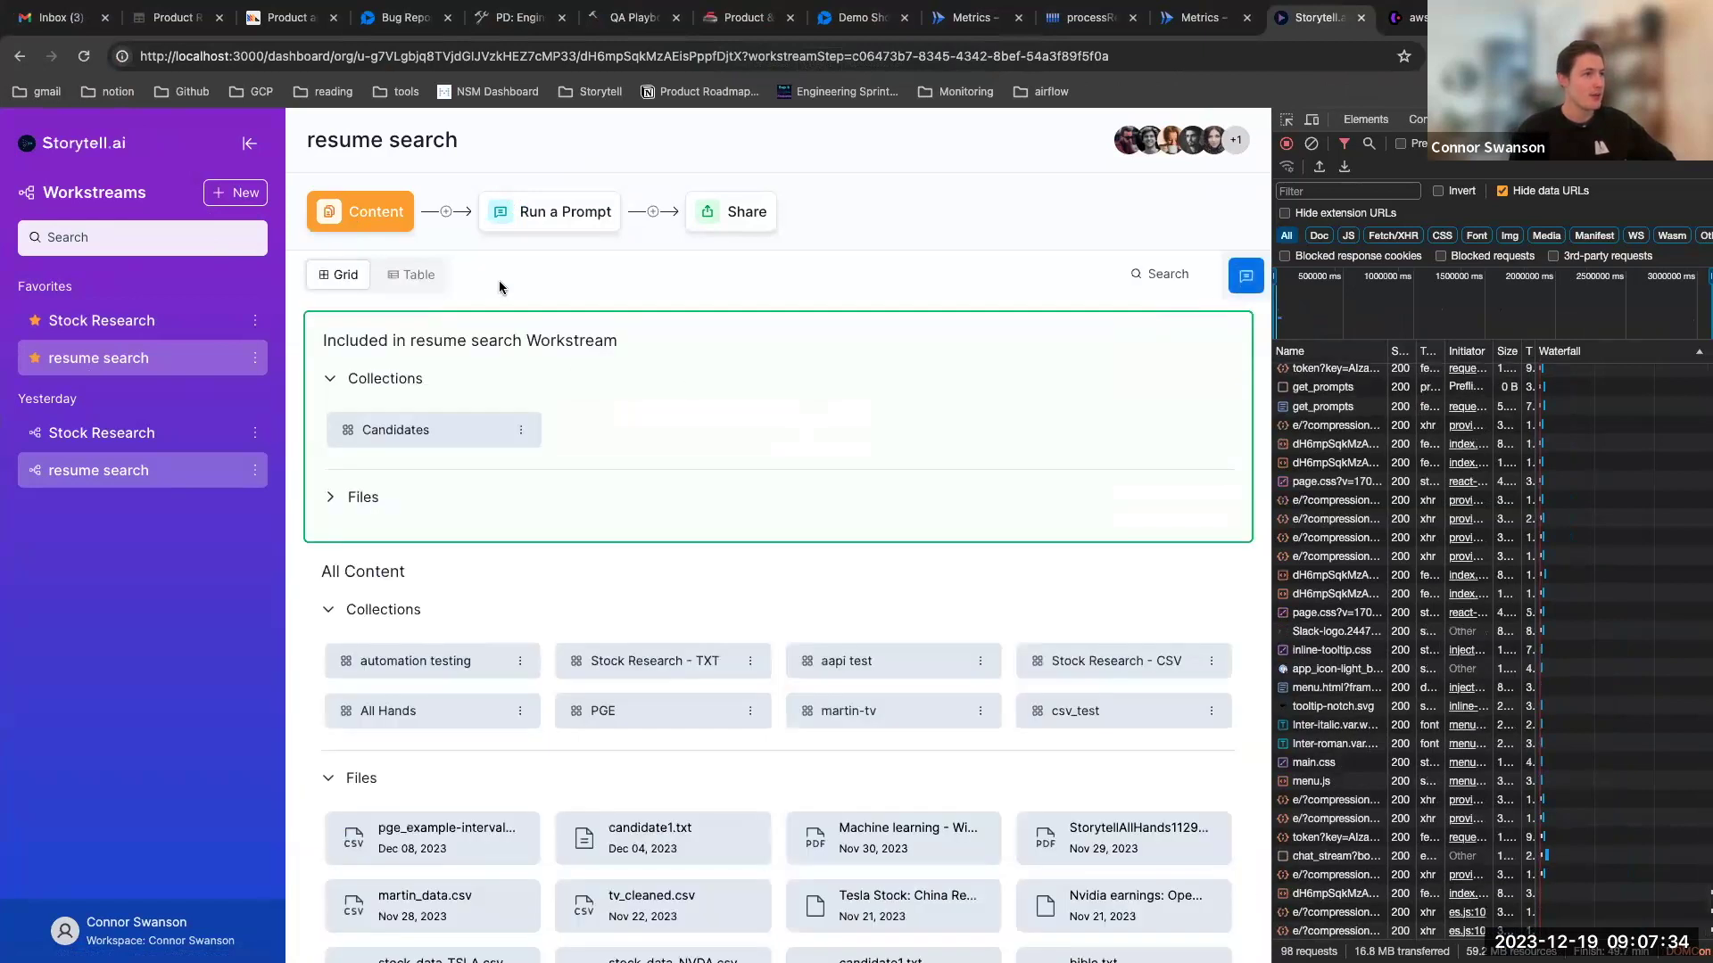
{"action": "key", "text": "super+alt+i"}
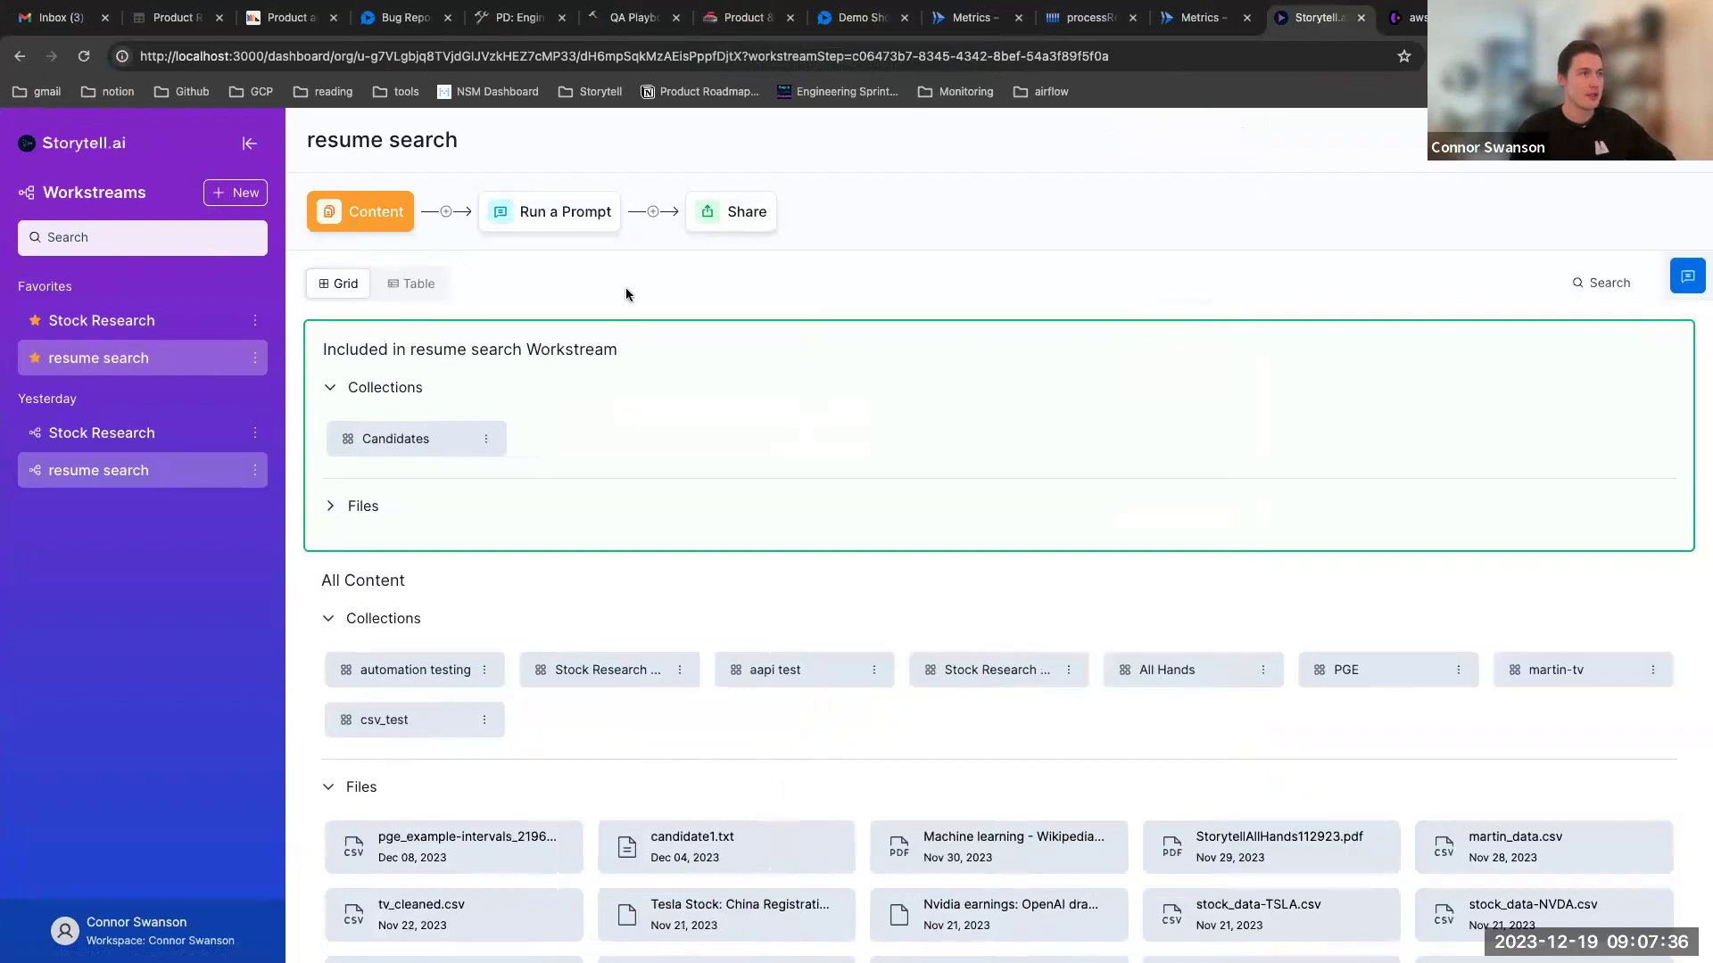
{"action": "left_click", "coordinate": [528, 214]}
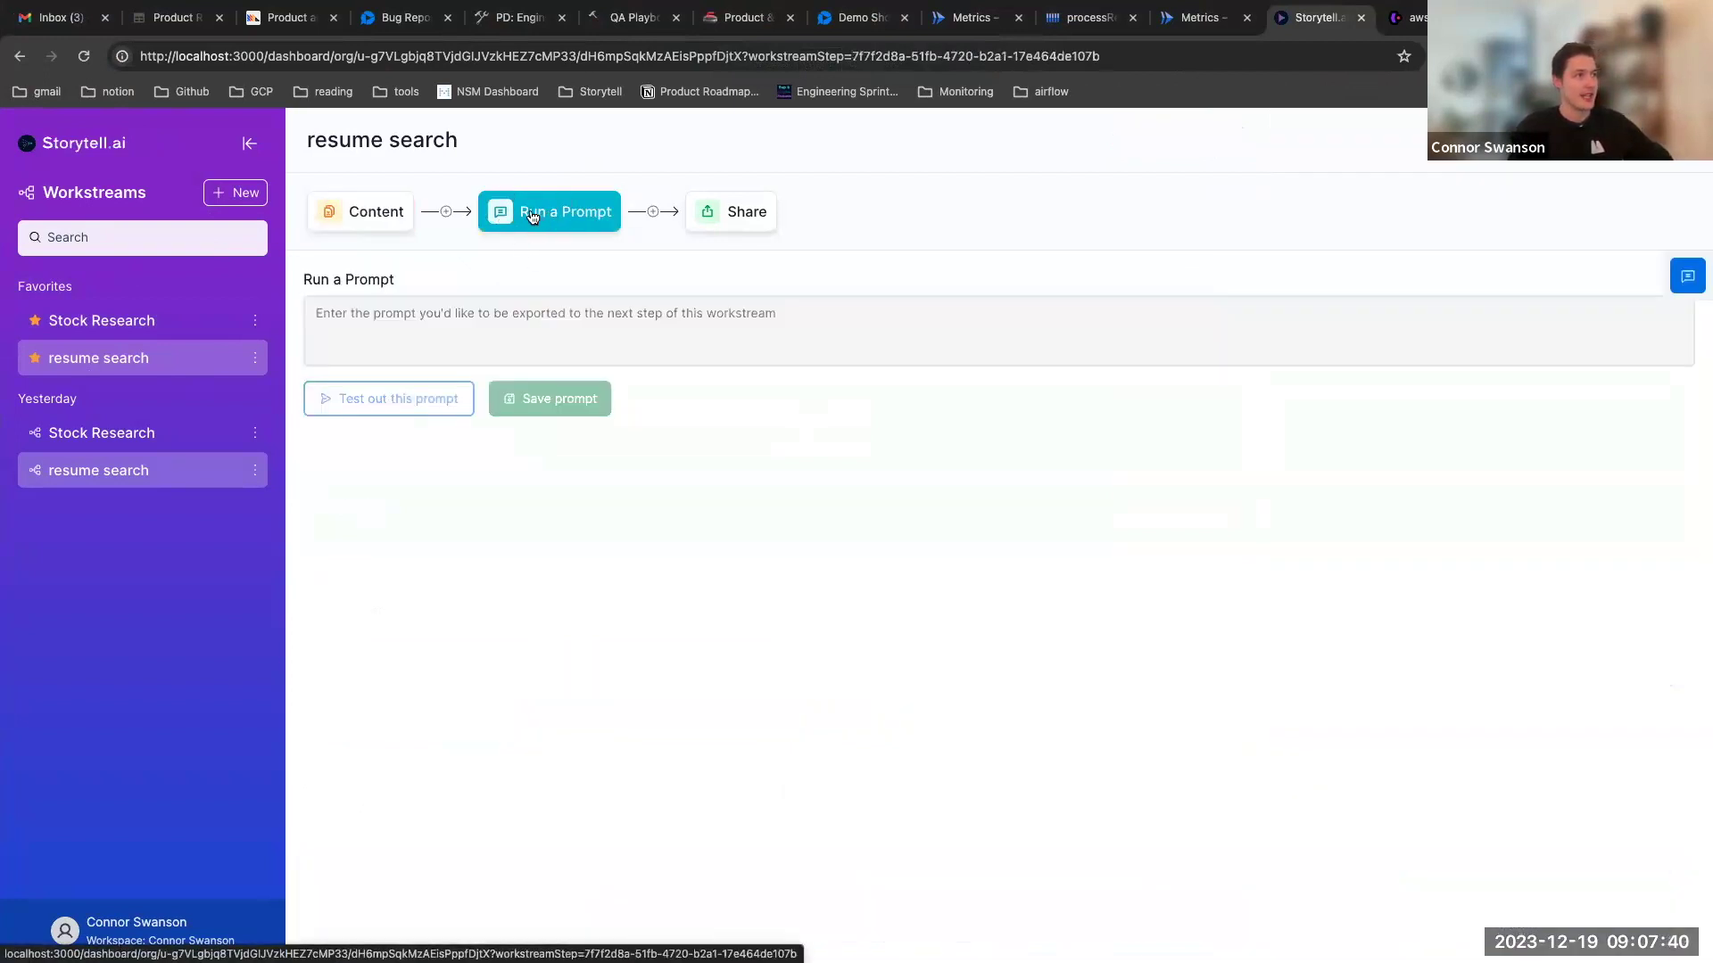
Enter the prompt 'Write a summary of this content' in the prompt box
{"action": "left_click", "coordinate": [532, 312]}
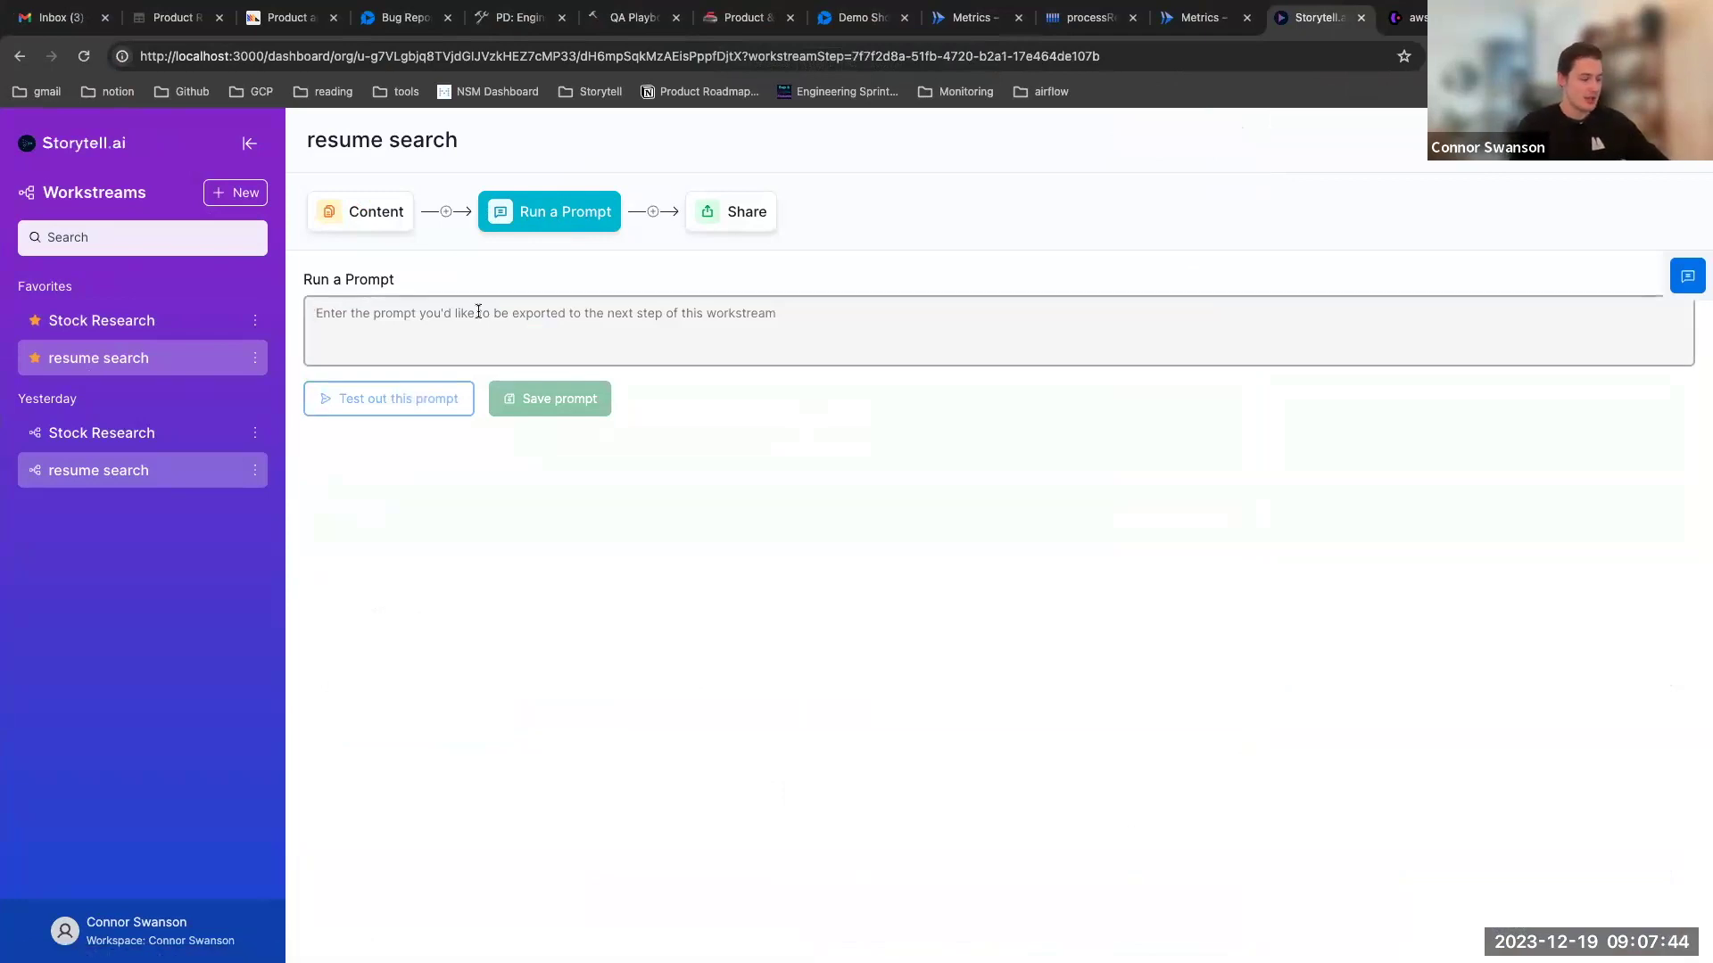
{"action": "type", "text": "Write a csum"}
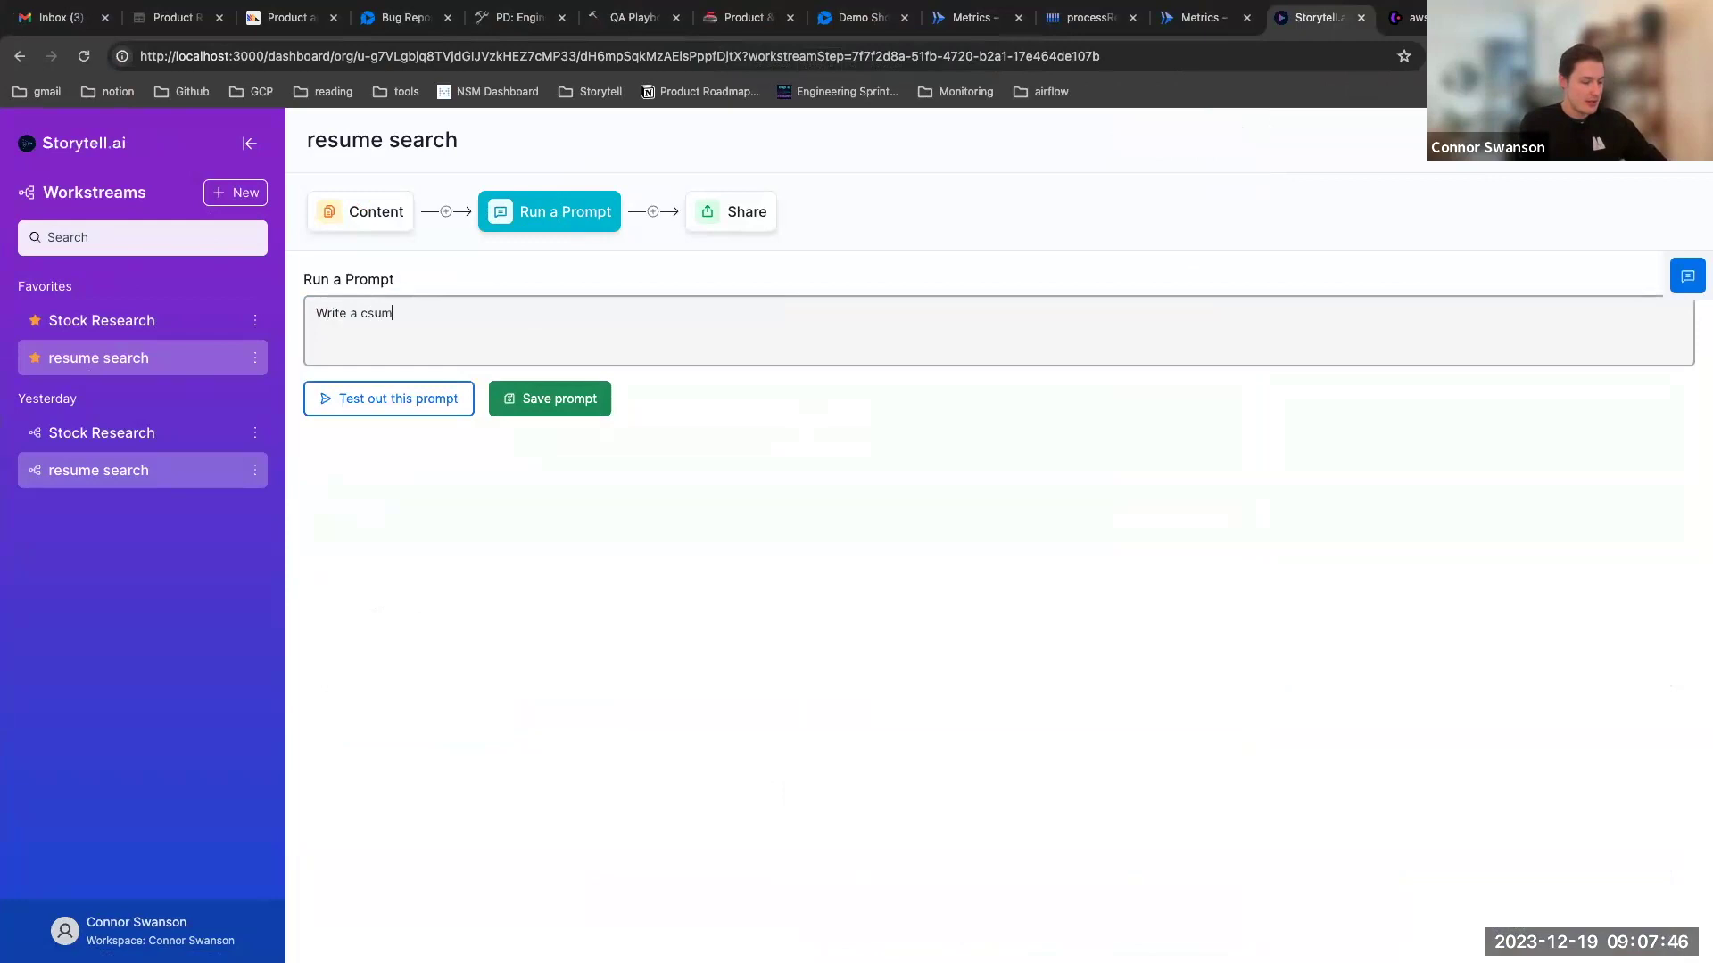
{"action": "type", "text": "m"}
{"action": "key", "text": "BackSpace"}
{"action": "key", "text": "BackSpace"}
{"action": "key", "text": "BackSpace"}
{"action": "key", "text": "BackSpace"}
{"action": "key", "text": "BackSpace"}
{"action": "type", "text": "summary of this content"}
Test the prompt's summary of the candidates, then save the prompt
{"action": "left_click", "coordinate": [400, 398]}
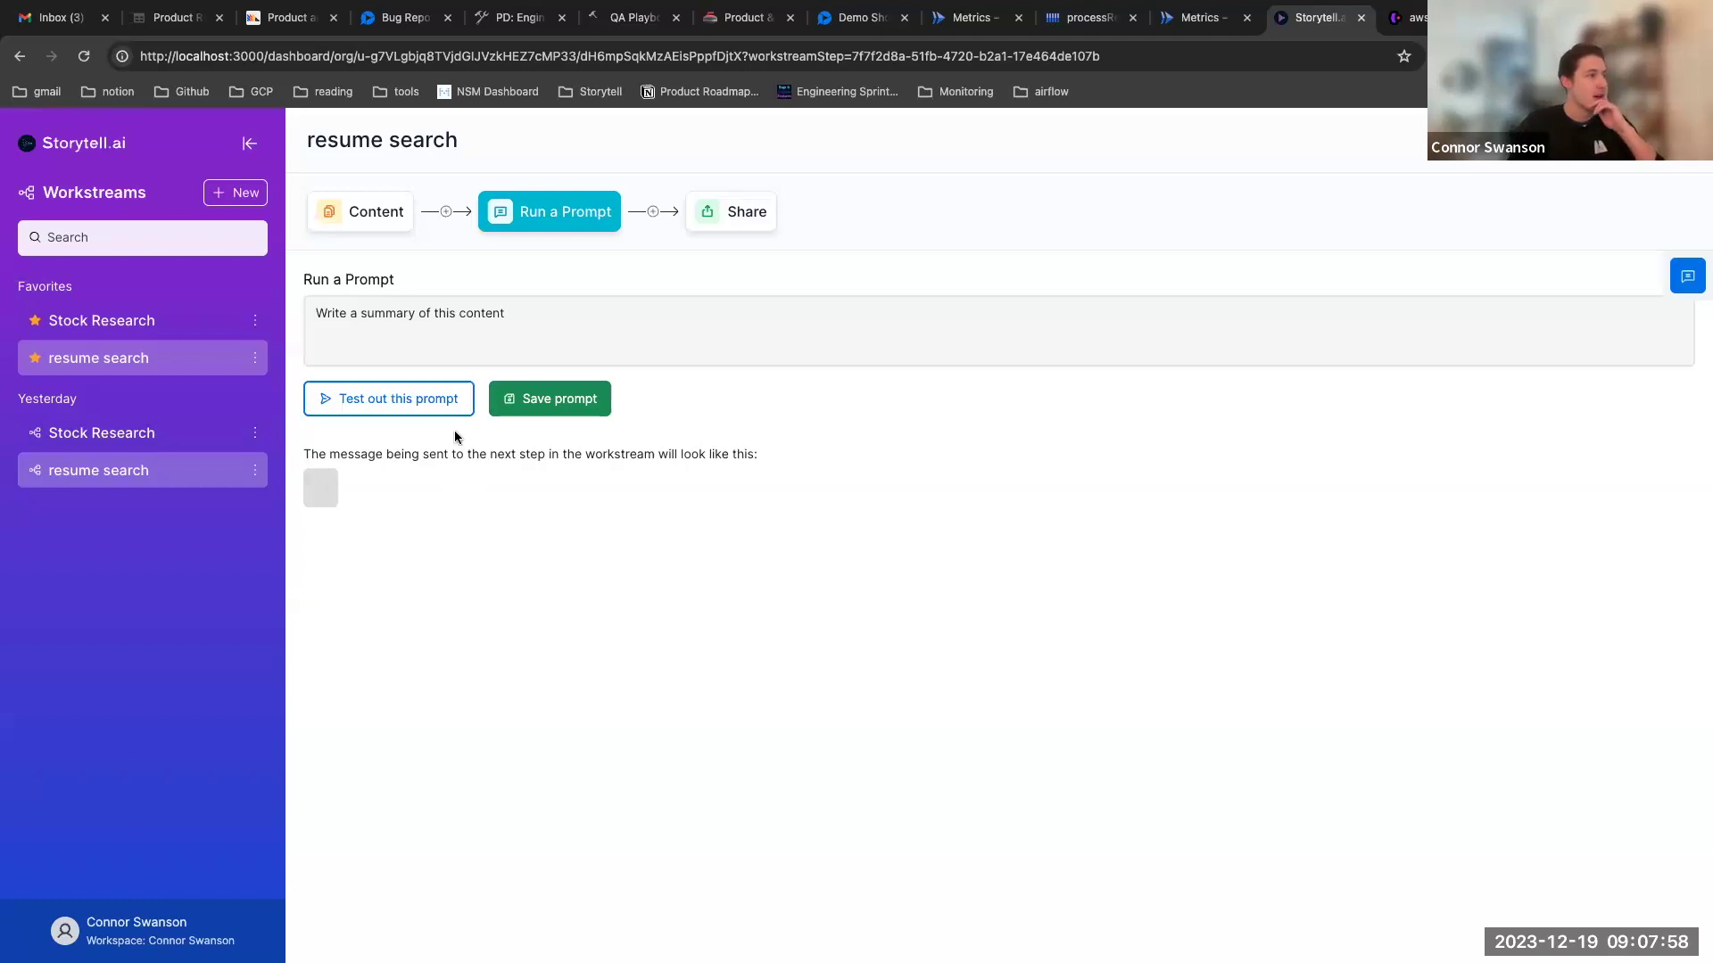
{"action": "left_click", "coordinate": [562, 399]}
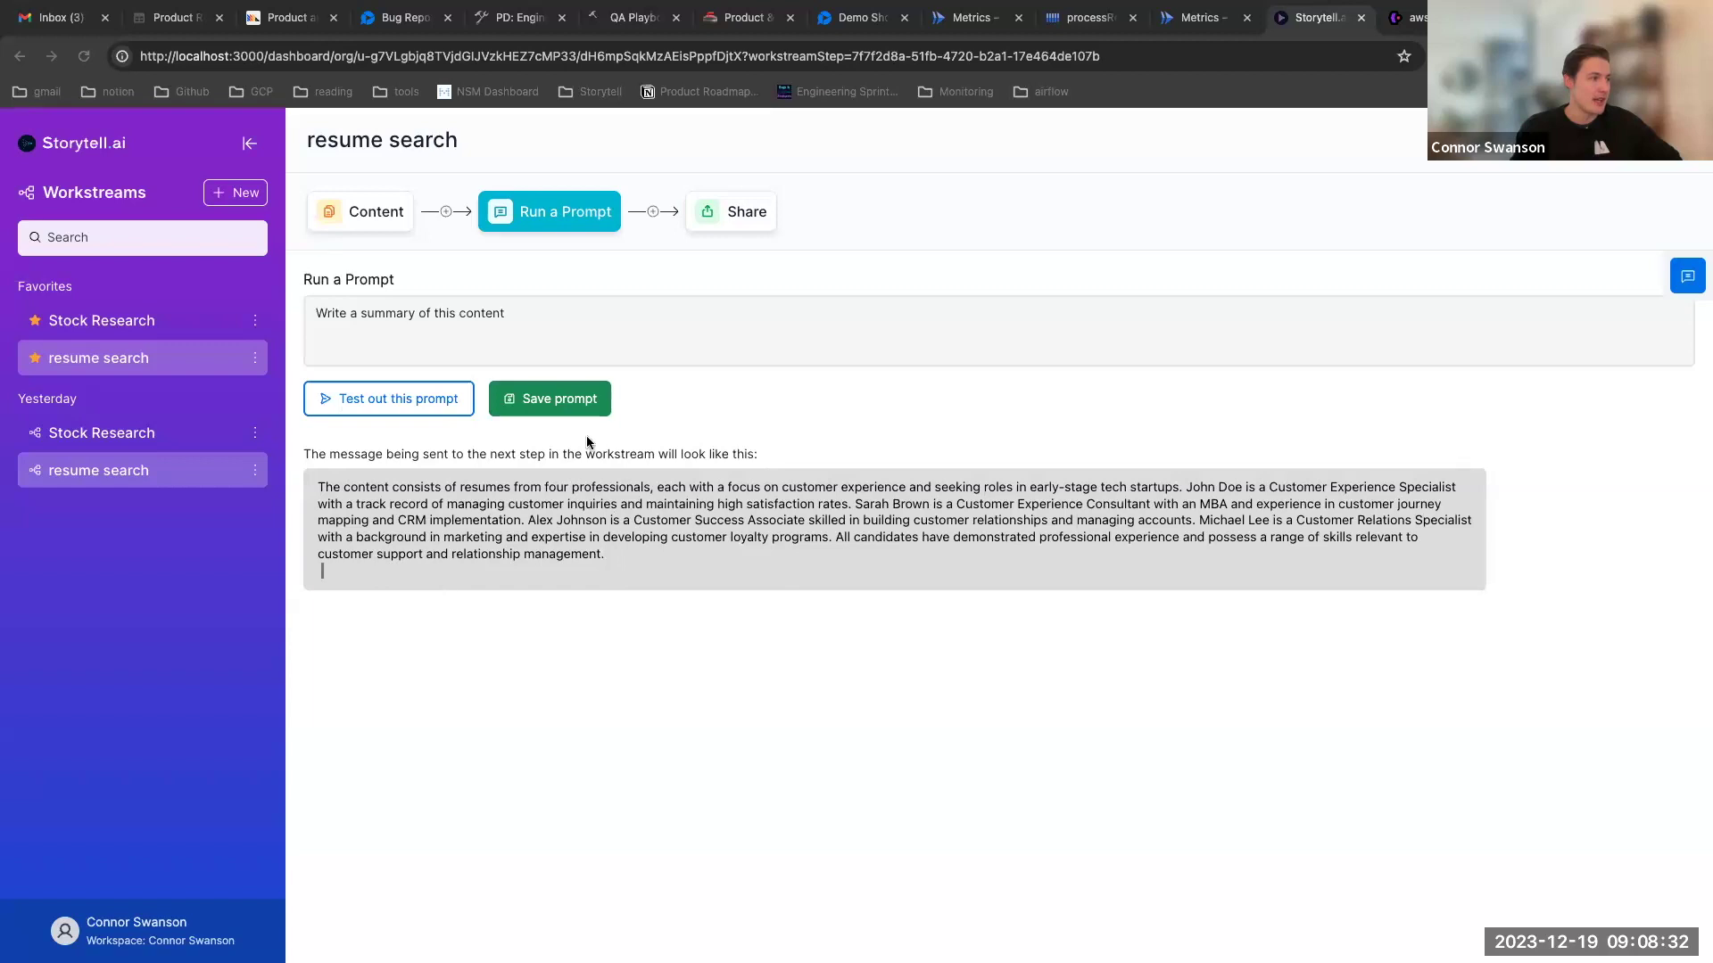
{"action": "left_click", "coordinate": [559, 399]}
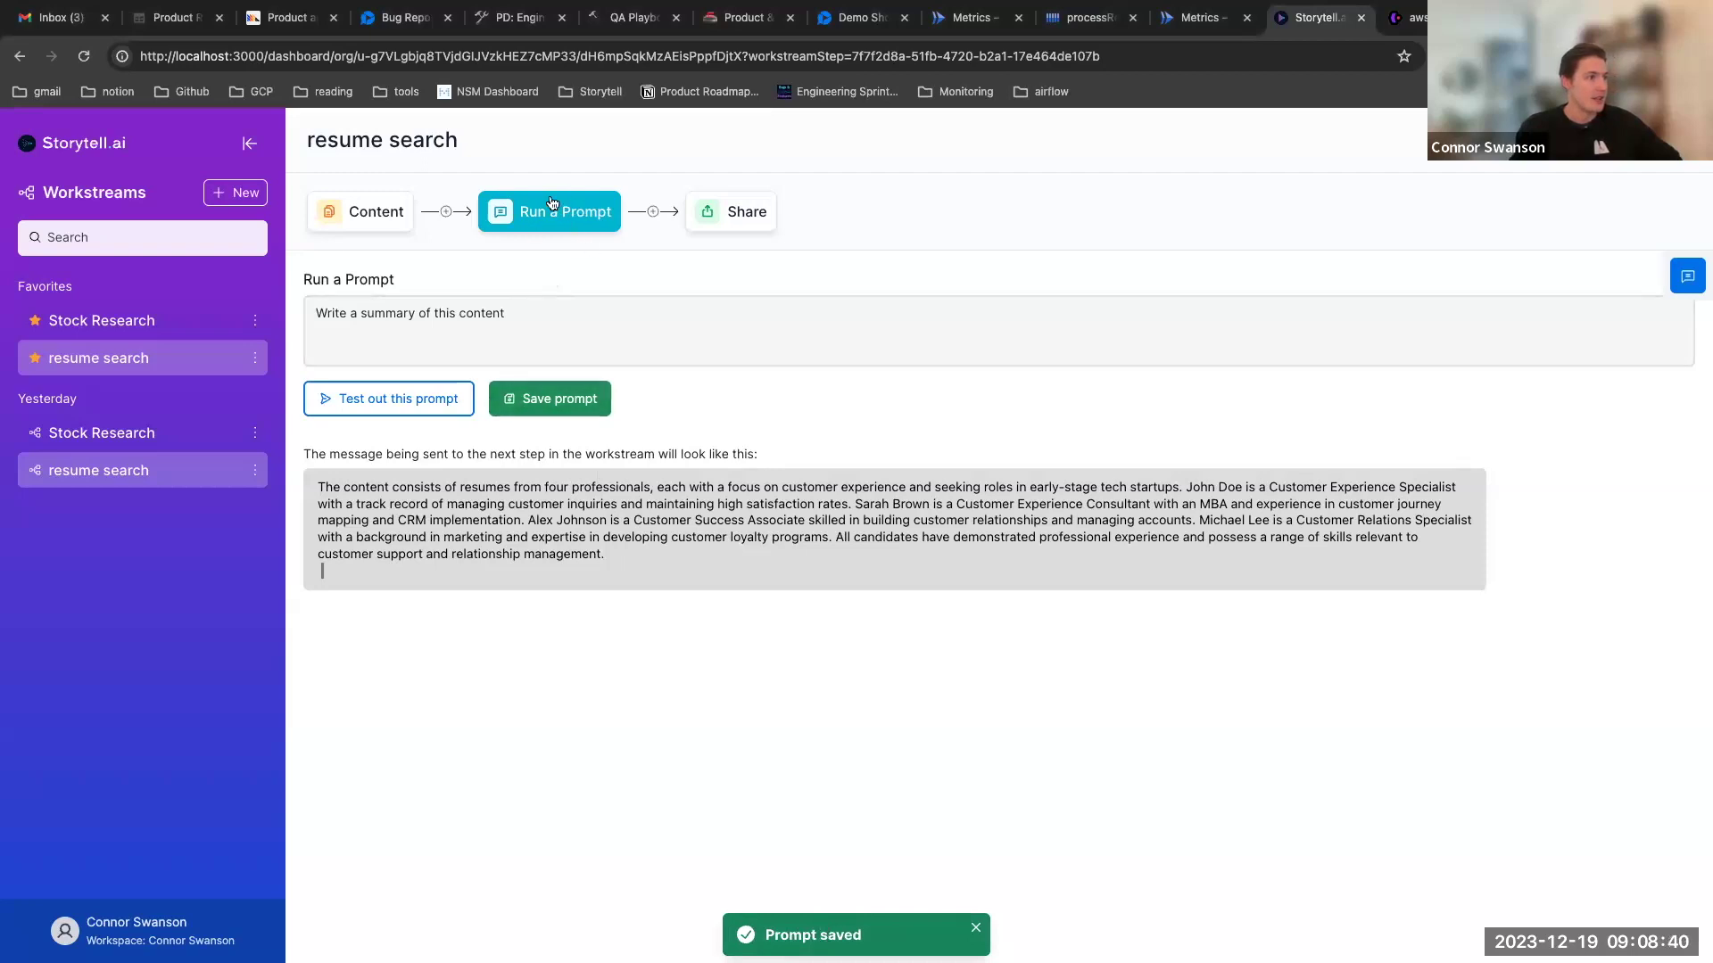
Open the Share step and choose Email as the sharing method
{"action": "left_click", "coordinate": [735, 220]}
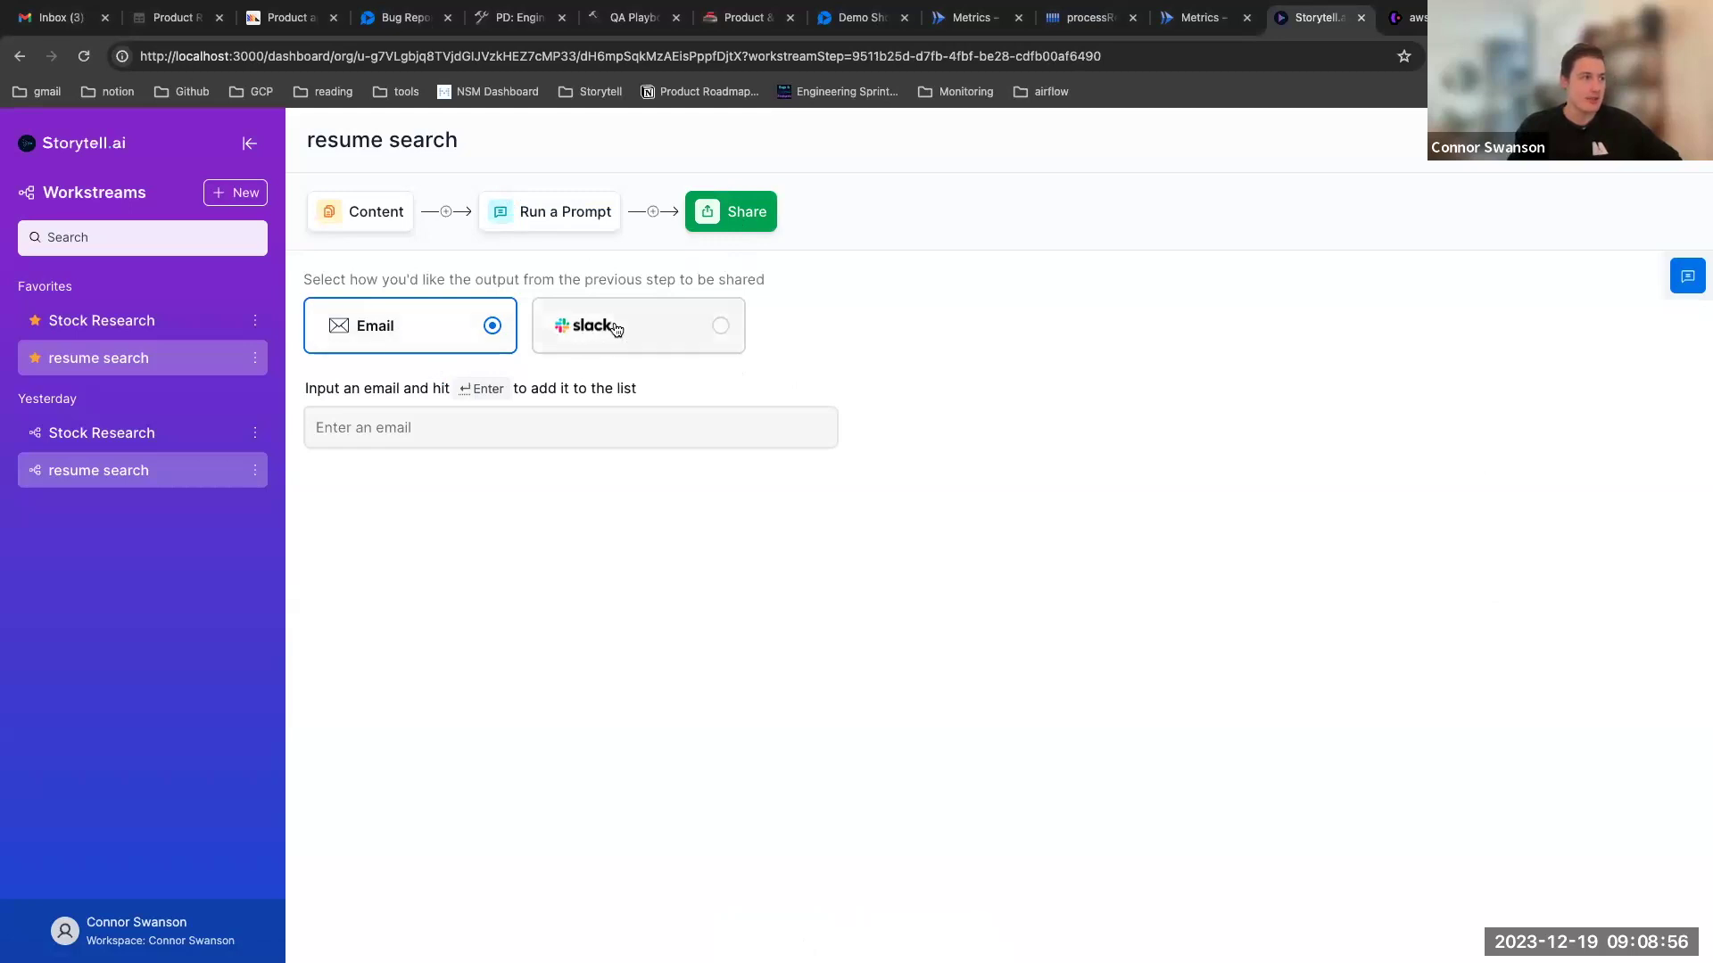
{"action": "left_click", "coordinate": [589, 328]}
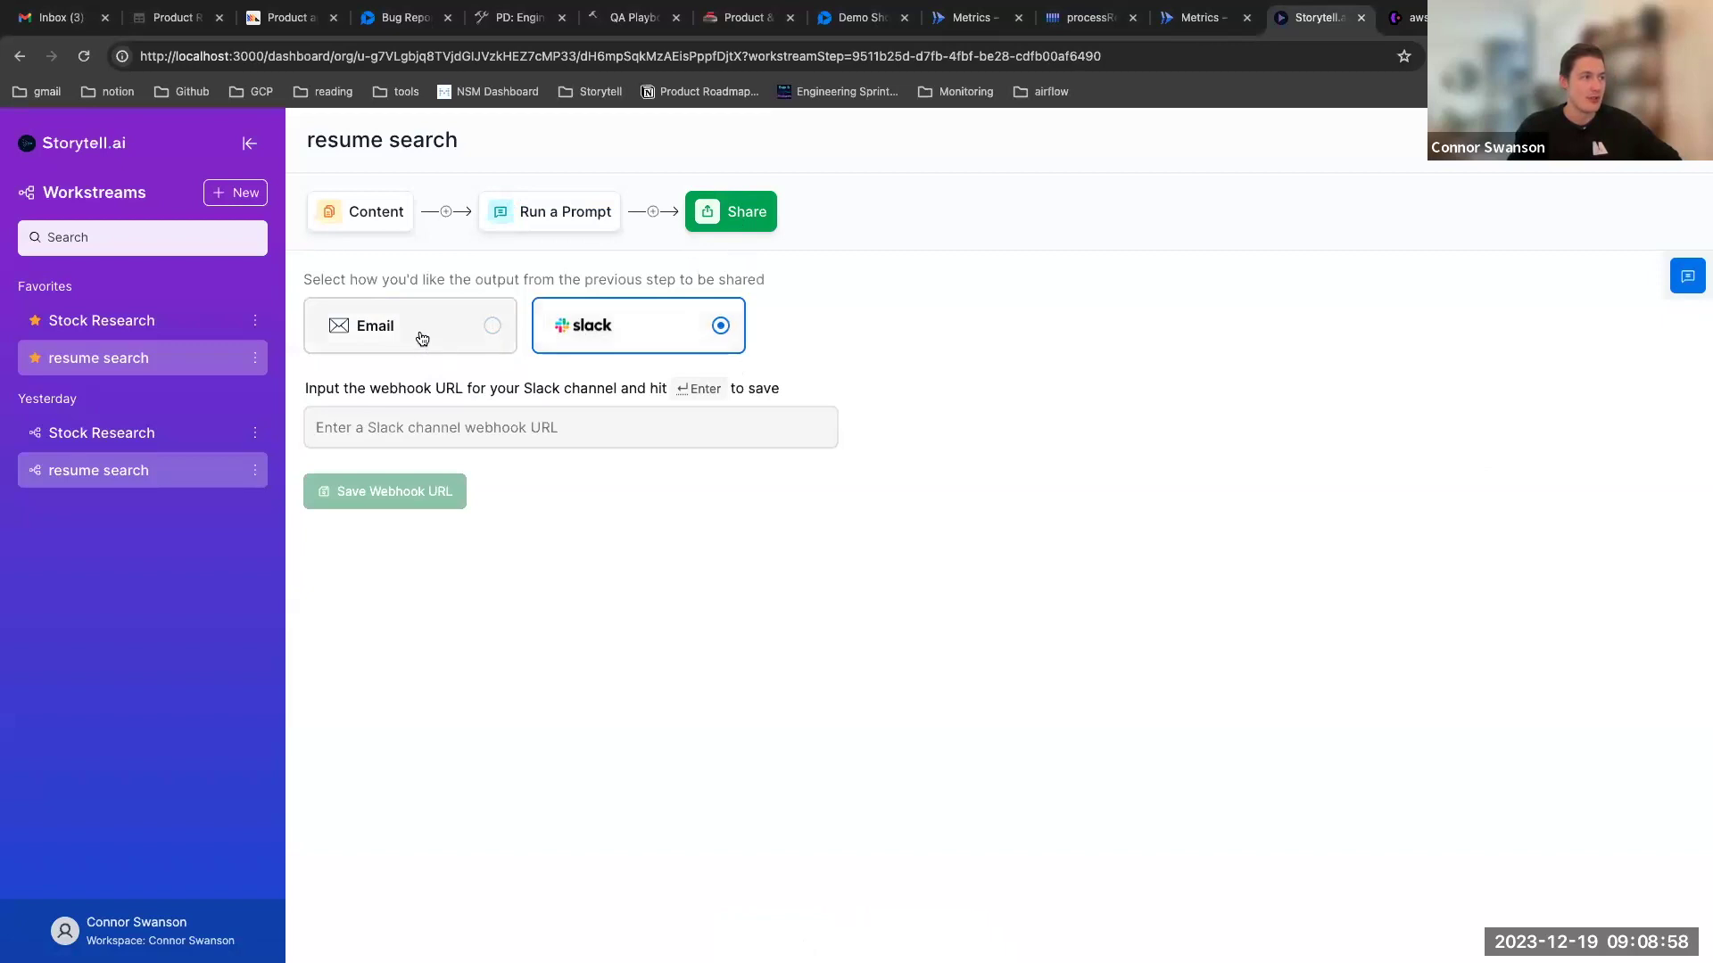
{"action": "left_click", "coordinate": [426, 344]}
{"action": "left_click", "coordinate": [629, 336]}
{"action": "left_click", "coordinate": [447, 329]}
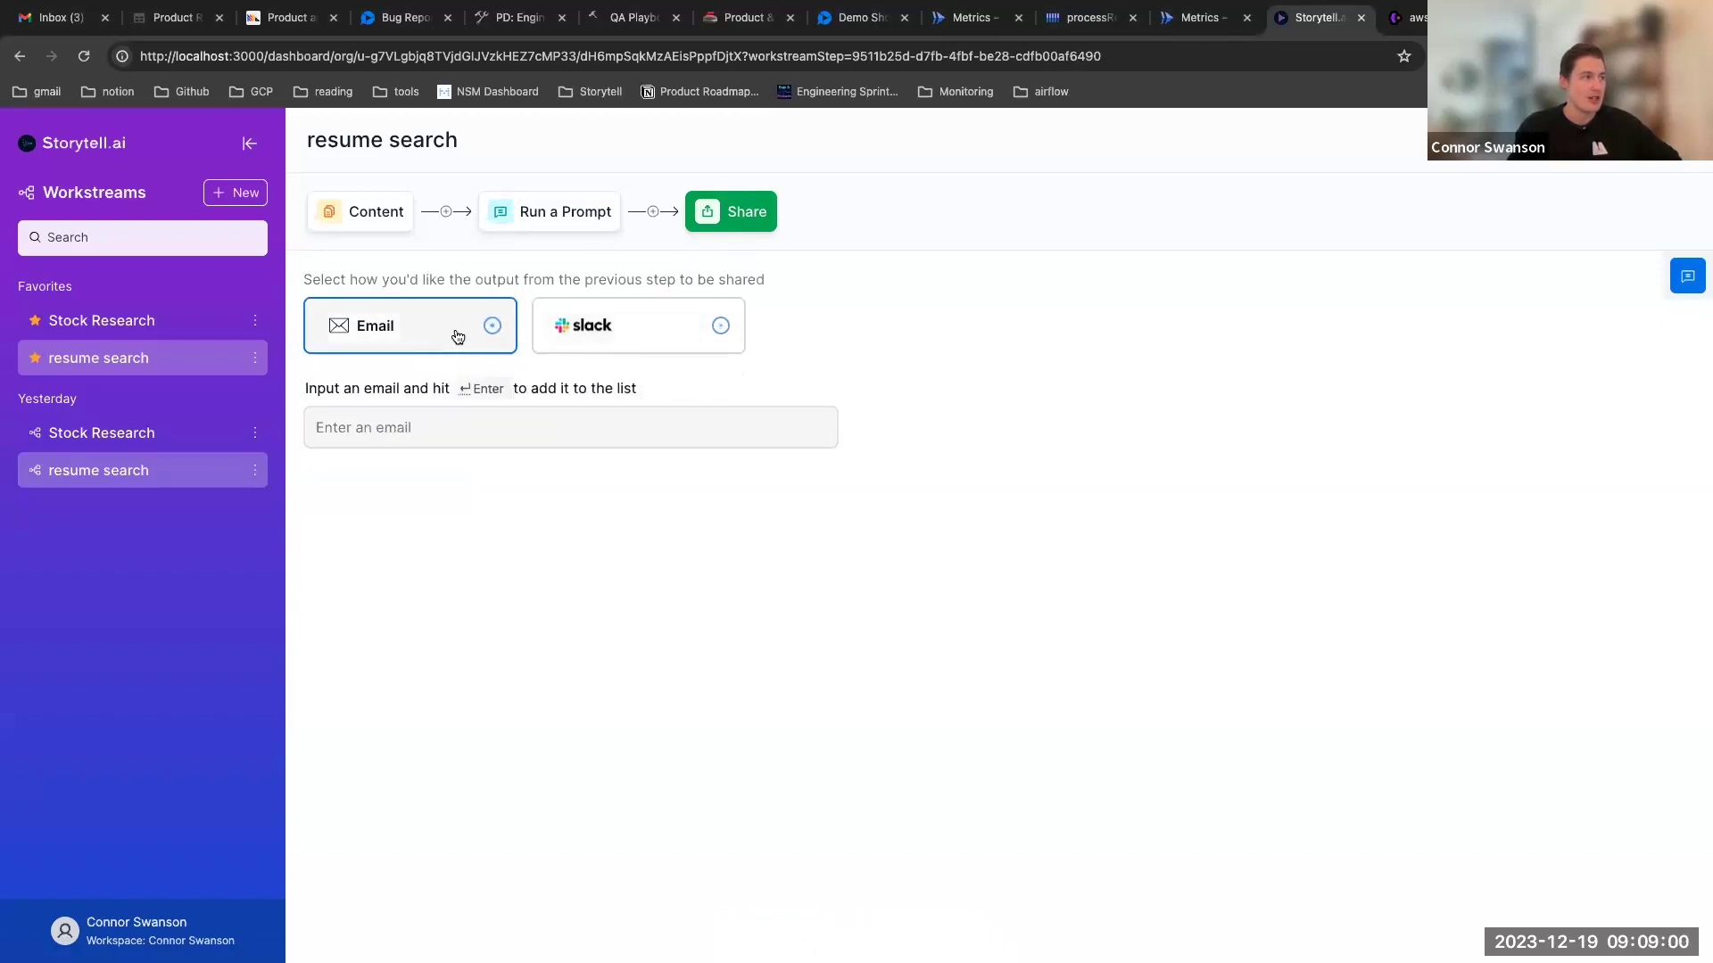
Type the recipient's email address, then trim it back to a partial address
{"action": "left_click", "coordinate": [466, 421]}
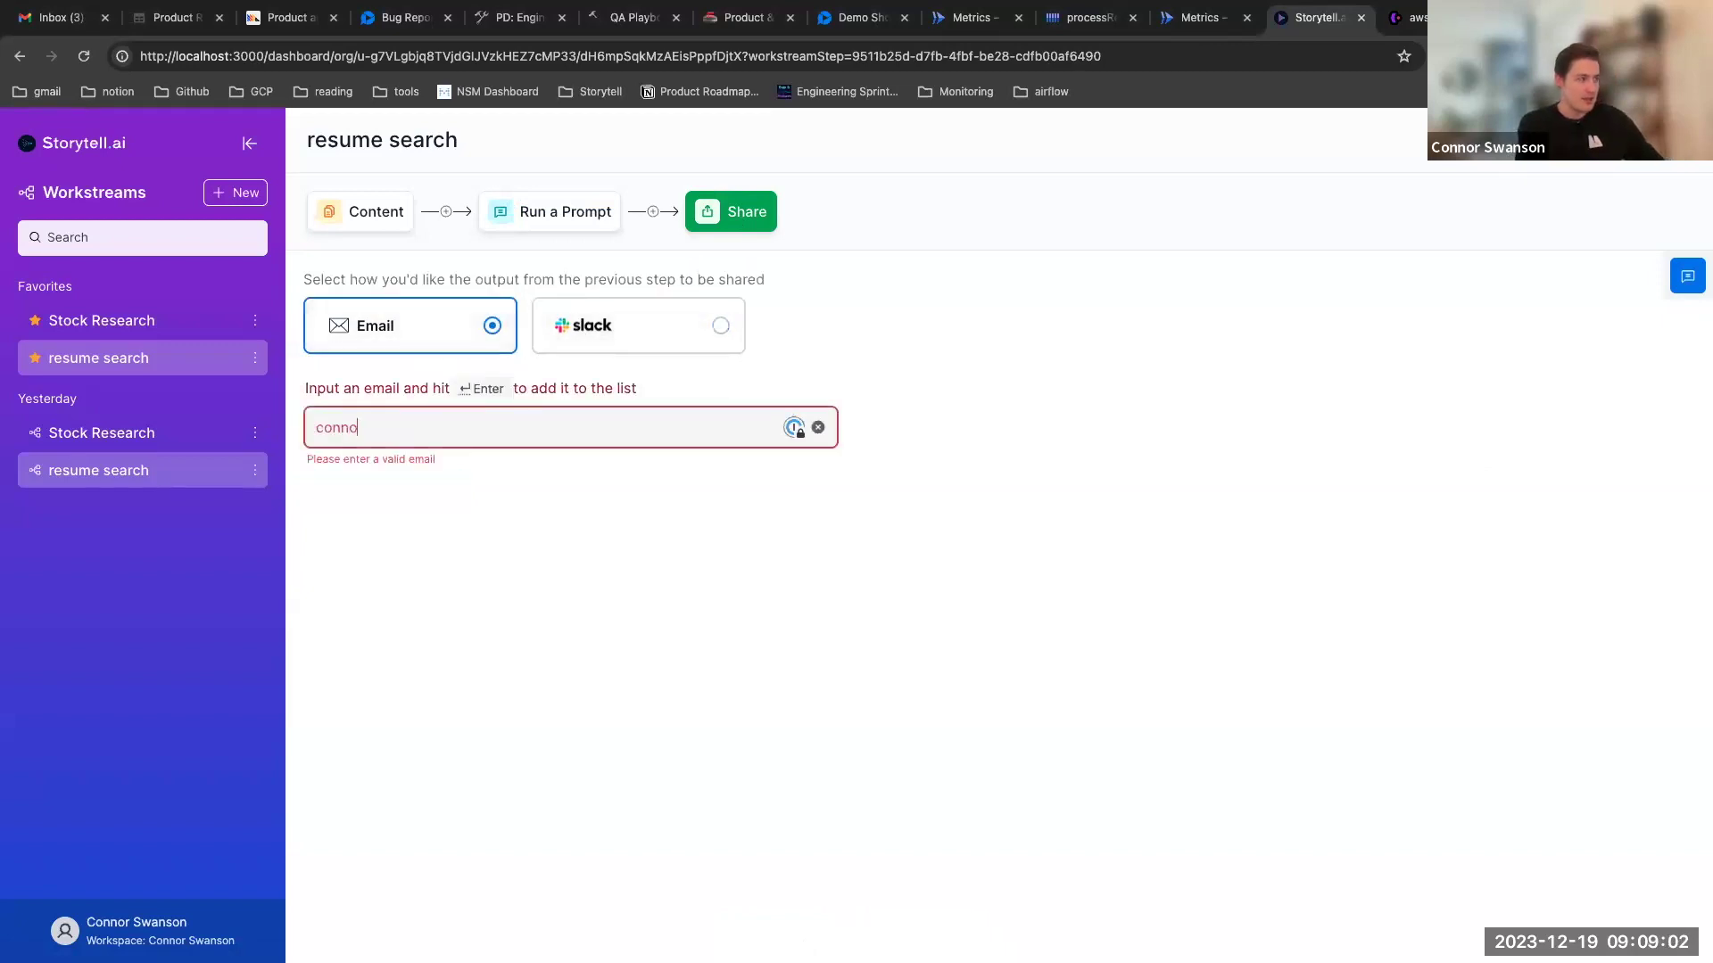
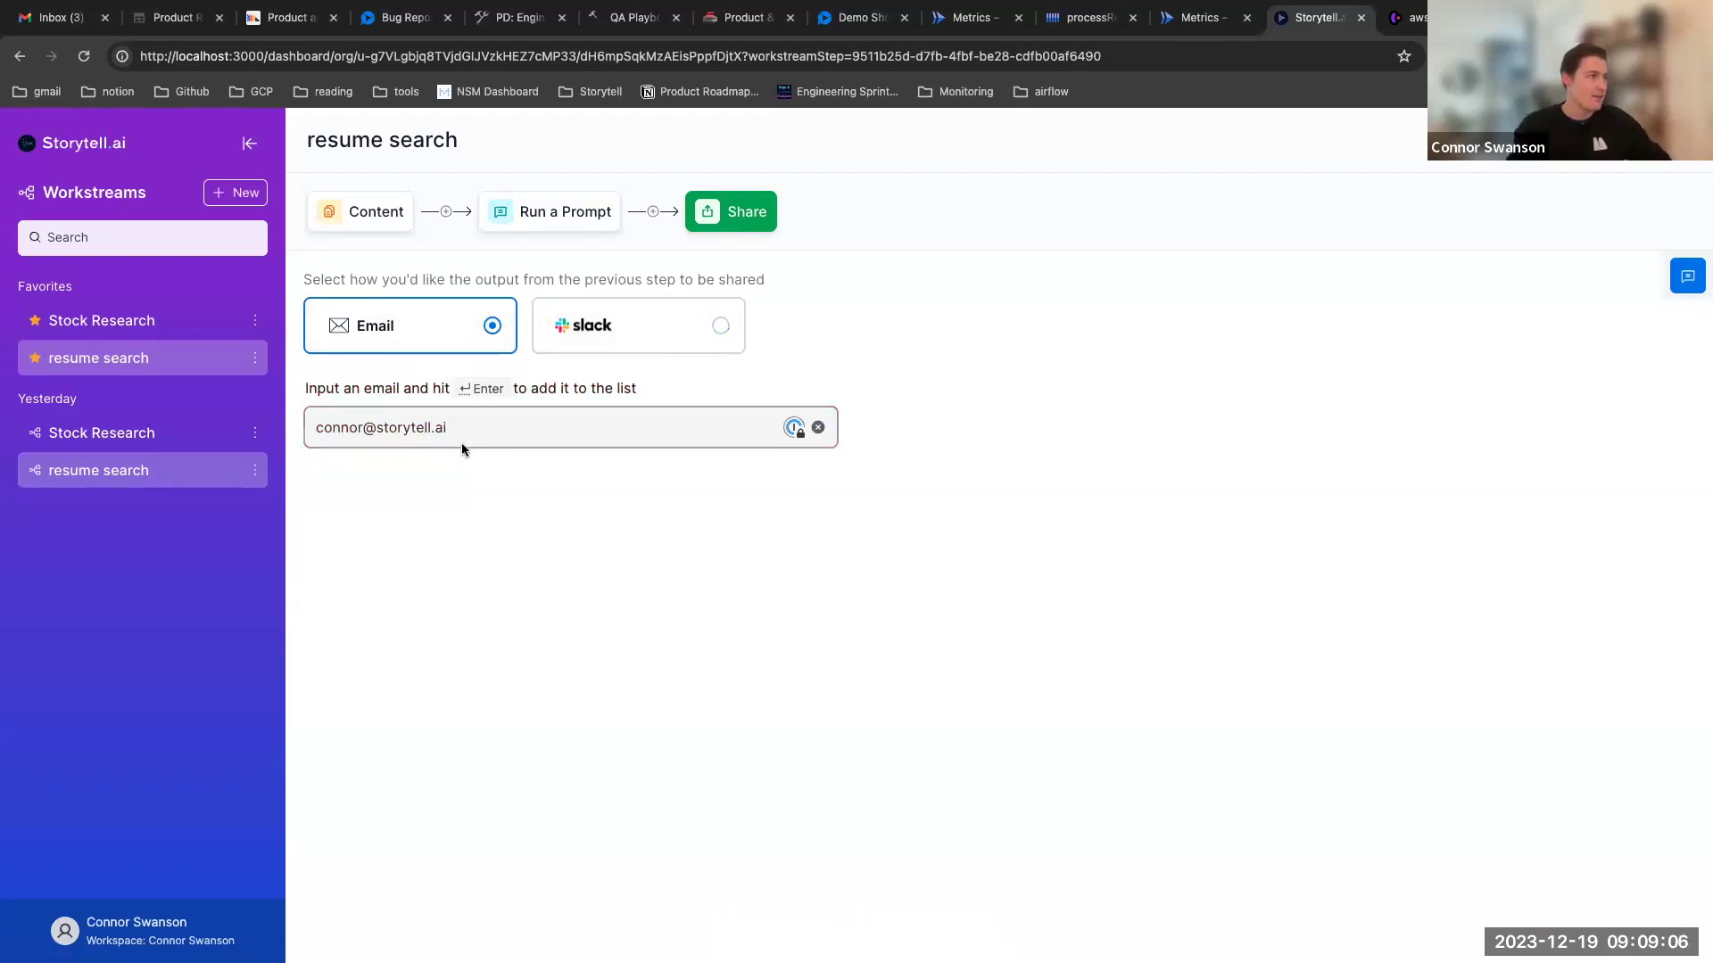
{"action": "left_click", "coordinate": [467, 480]}
{"action": "left_click", "coordinate": [475, 437]}
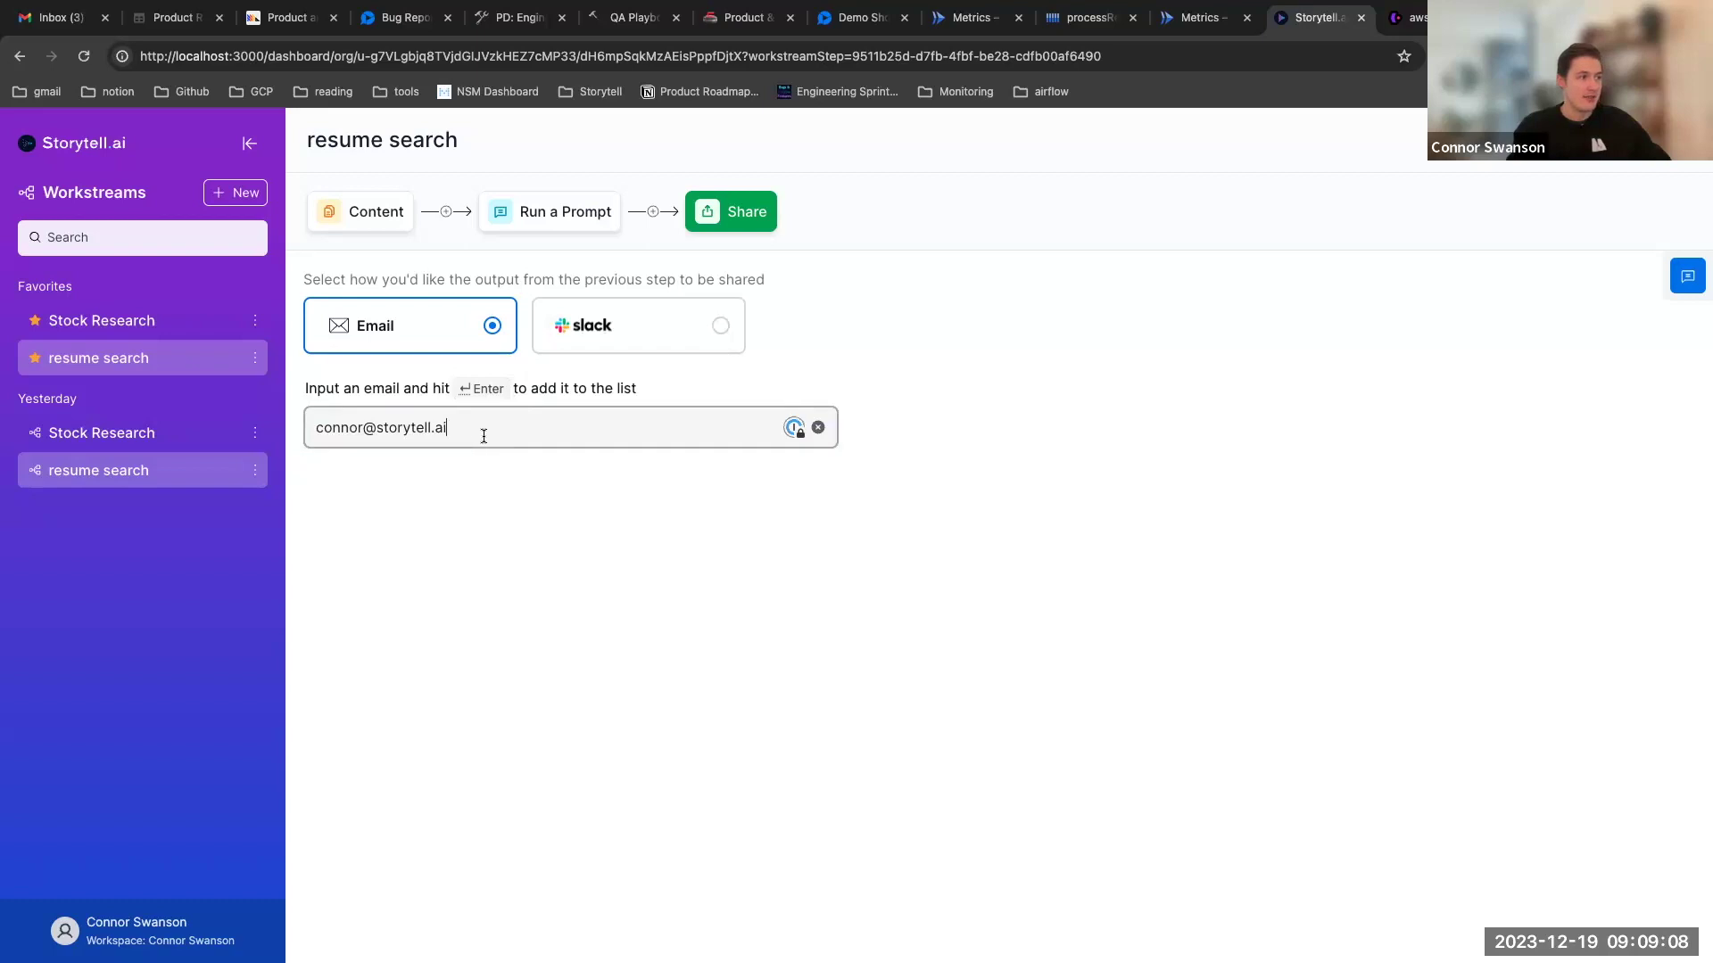
{"action": "left_click_drag", "start_coordinate": [490, 428], "coordinate": [383, 430]}
{"action": "key", "text": "BackSpace"}
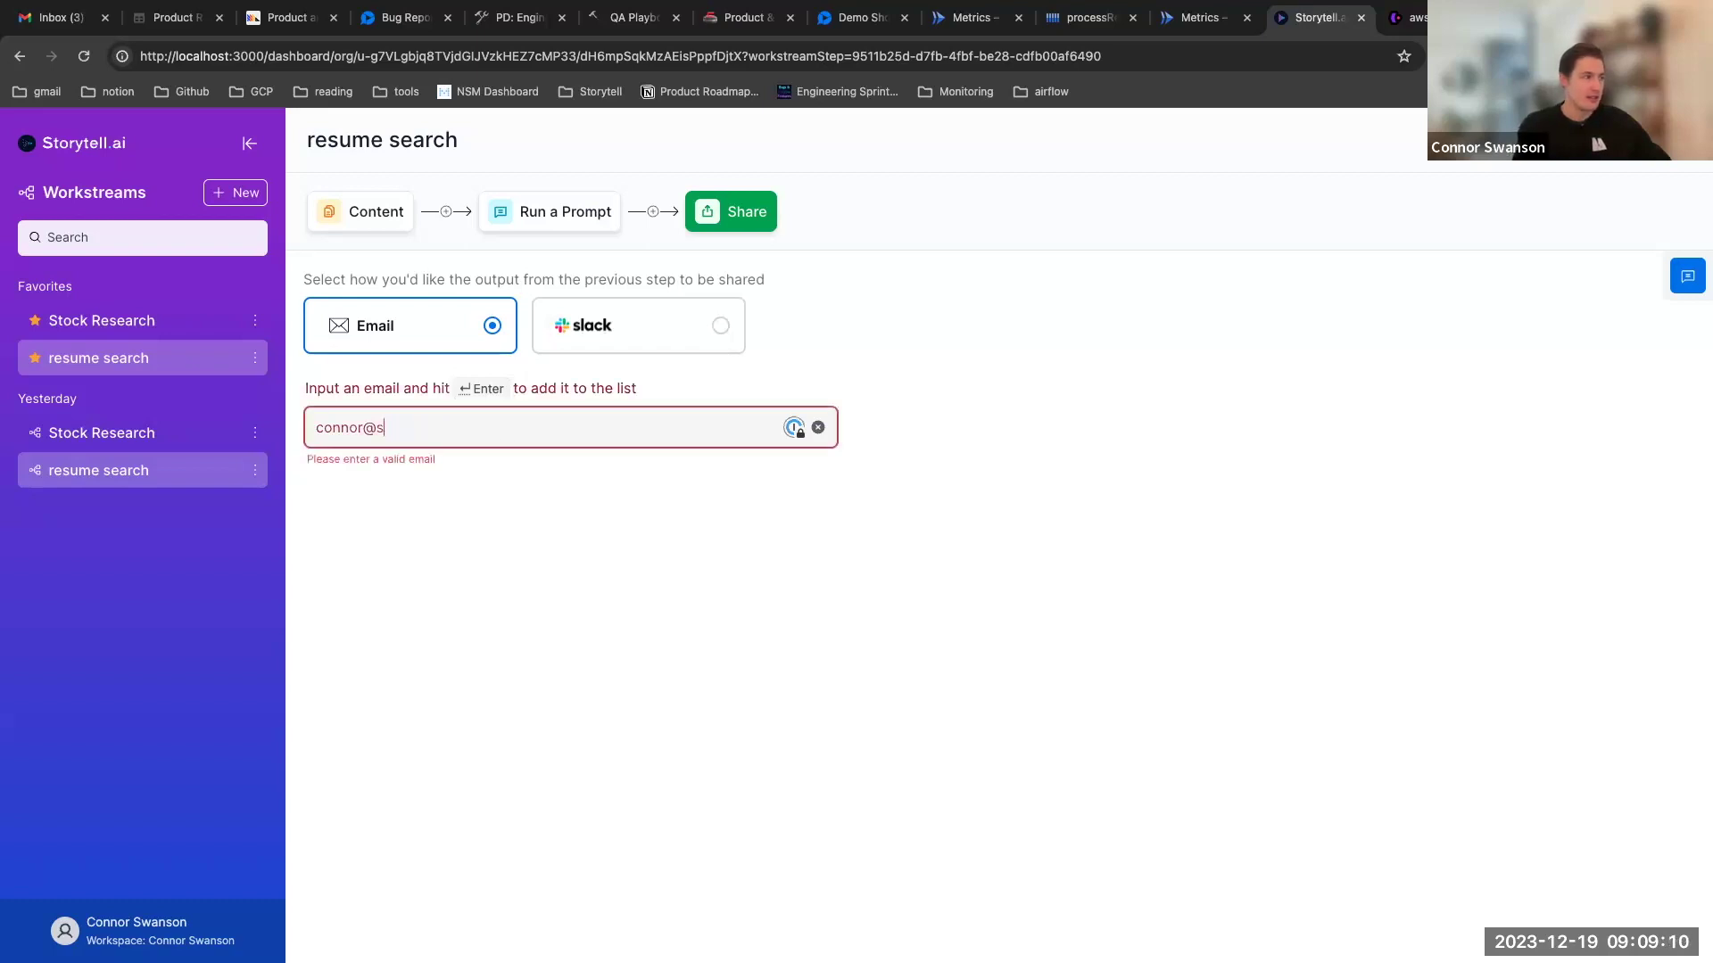
{"action": "left_click", "coordinate": [419, 558]}
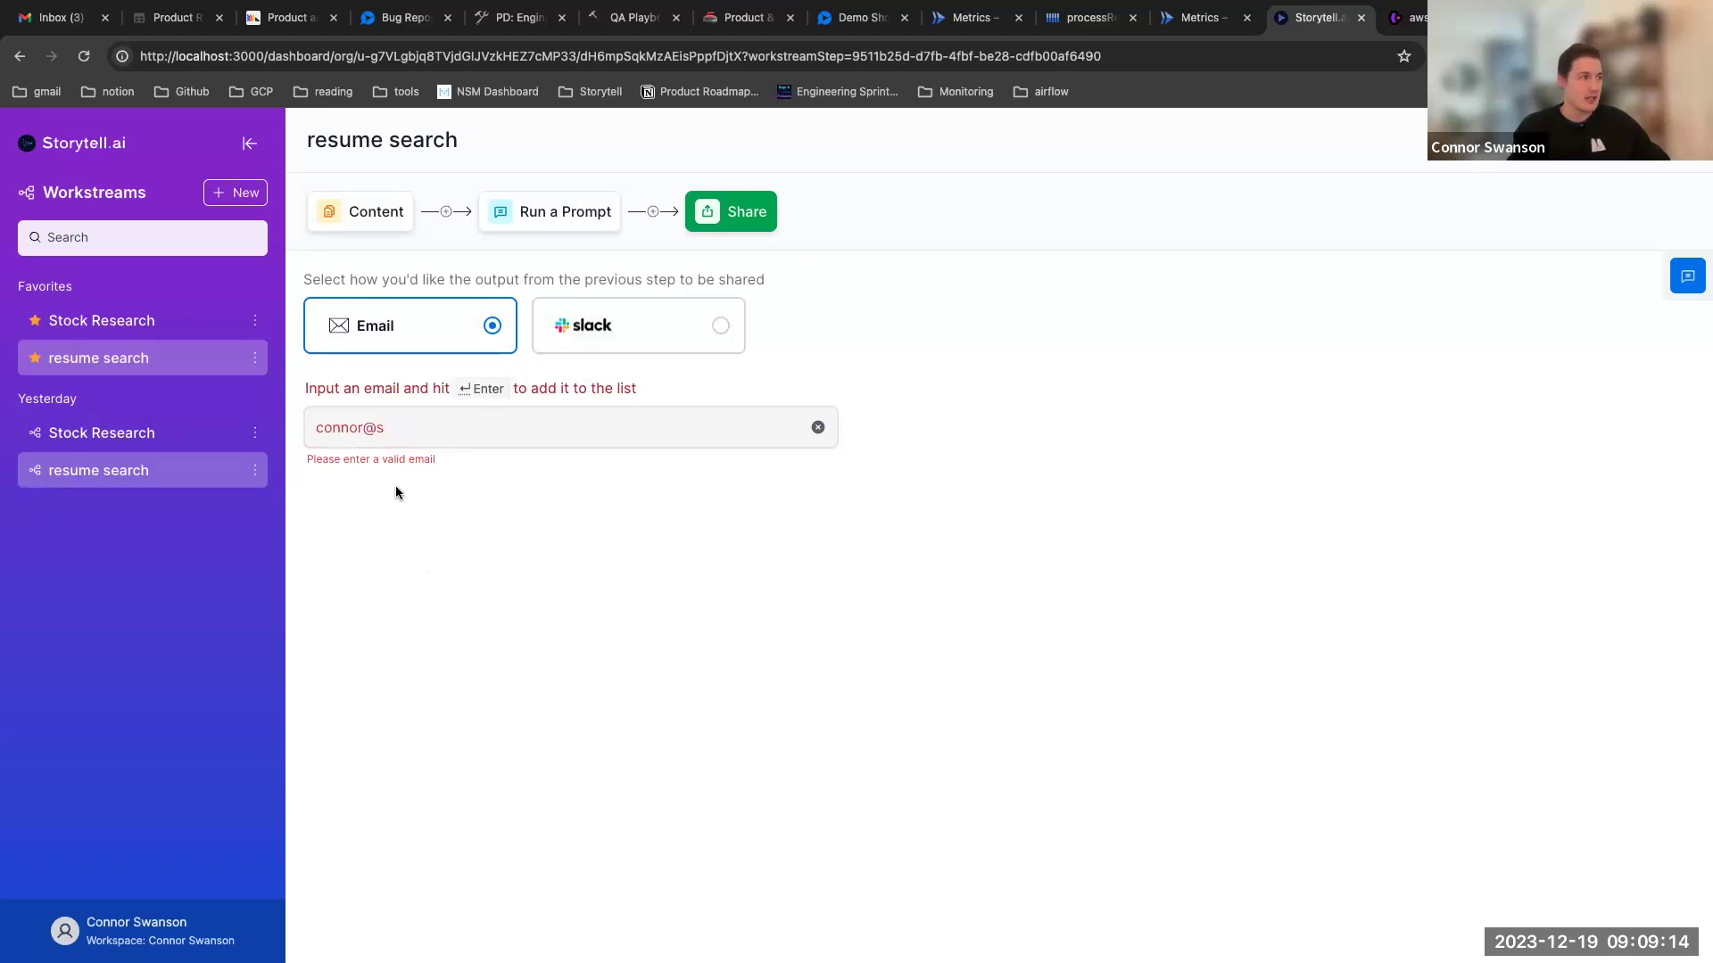
{"action": "left_click", "coordinate": [420, 429]}
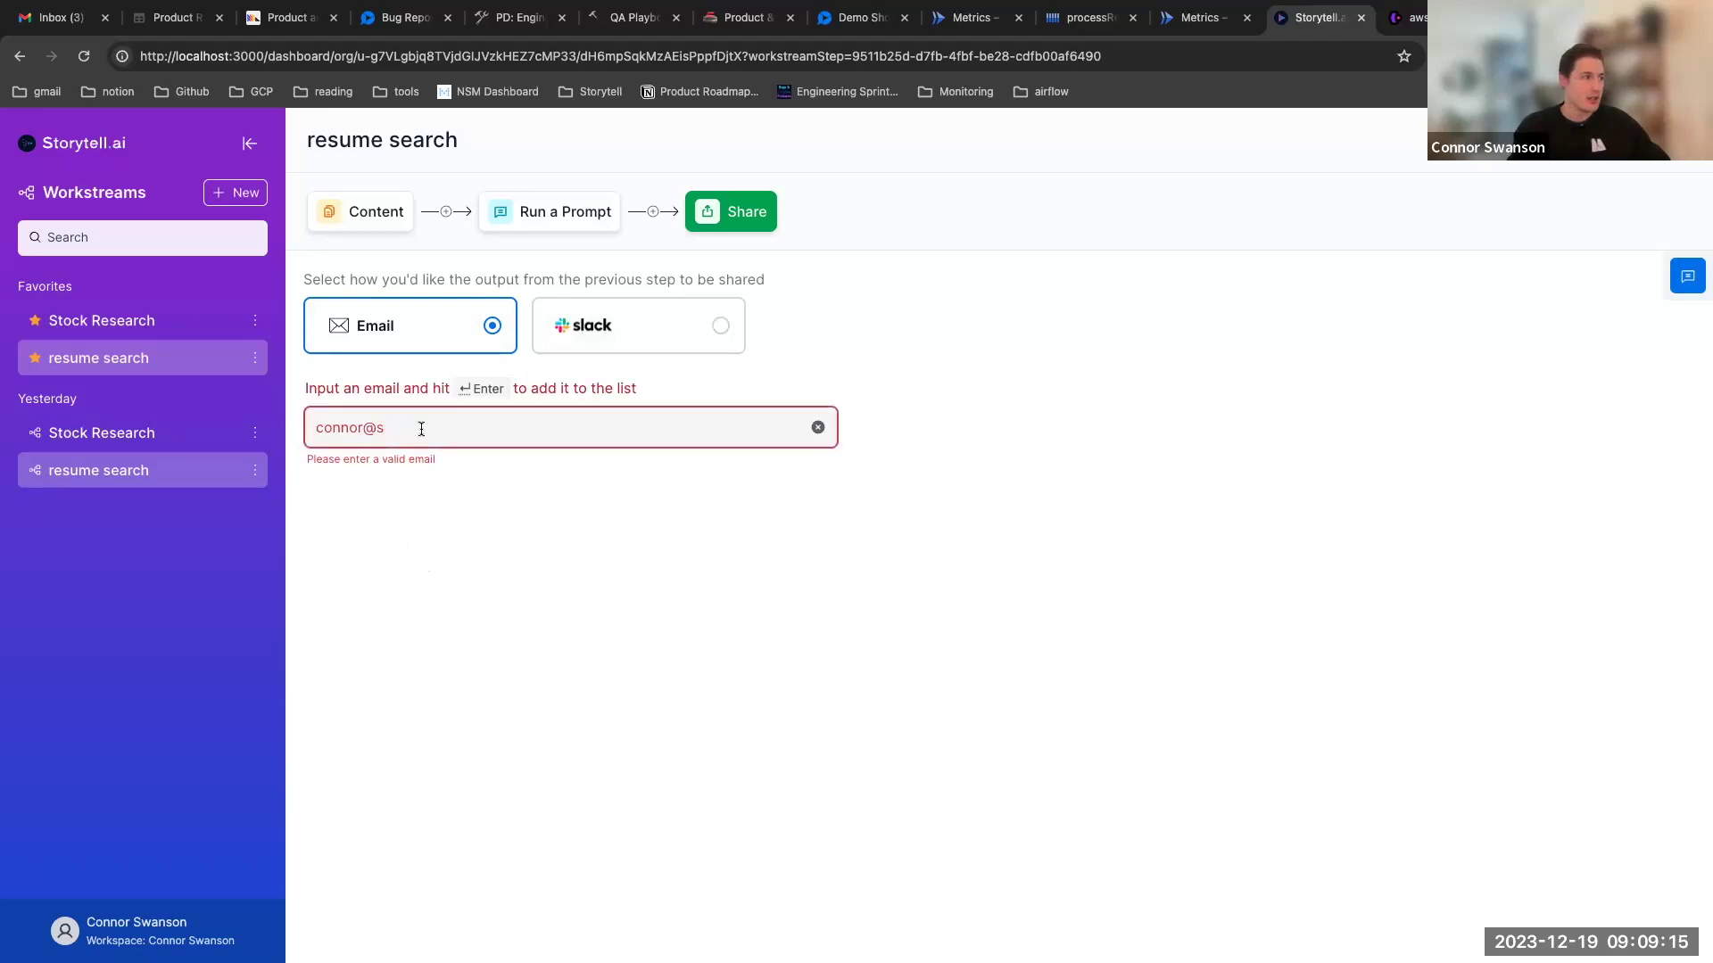
Select Slack as the sharing method and clear a 'test' value from the webhook URL
{"action": "left_click", "coordinate": [709, 343]}
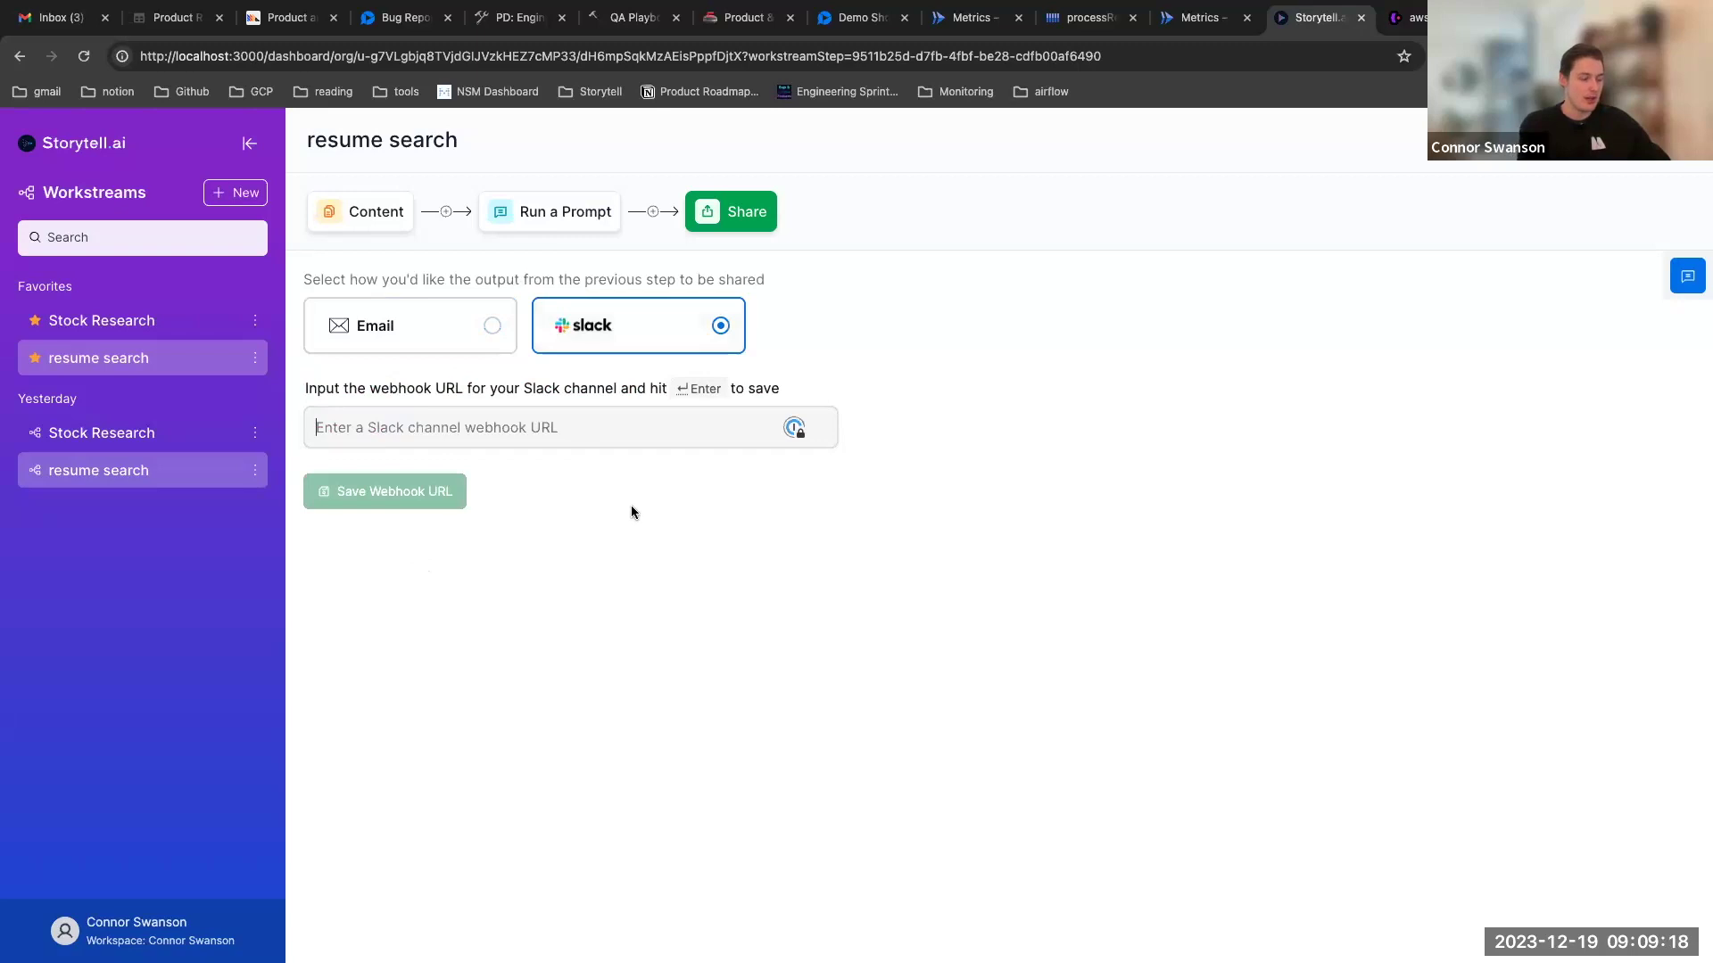
{"action": "type", "text": "test"}
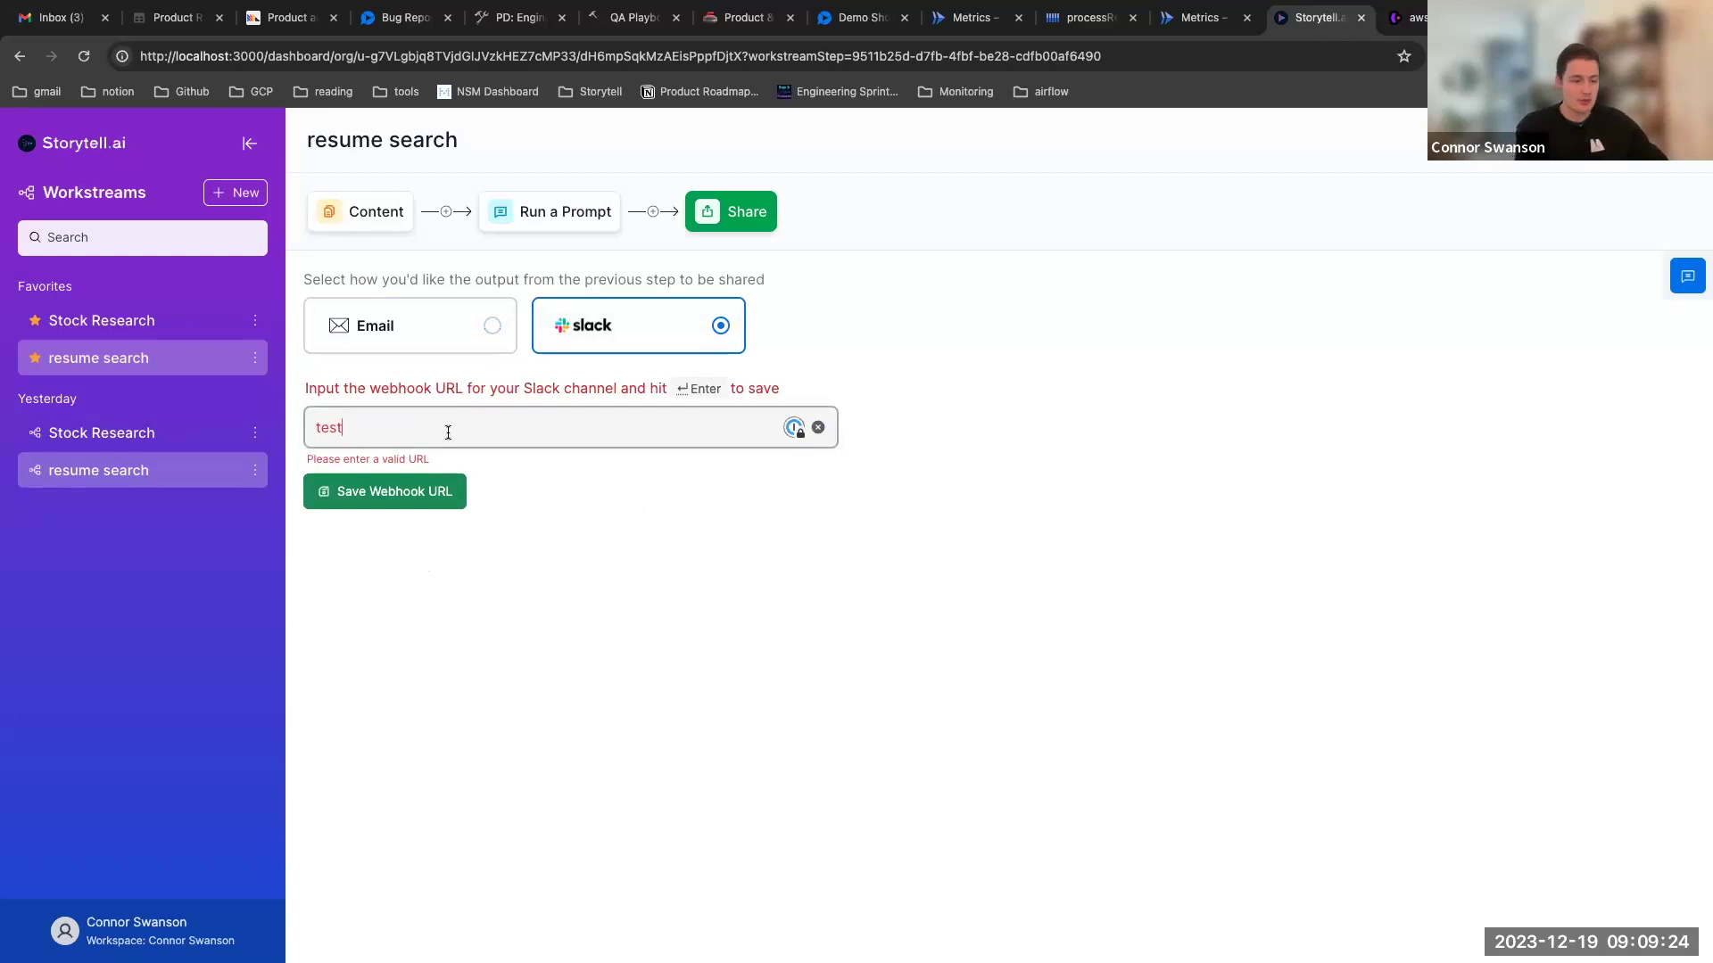
{"action": "key", "text": "BackSpace"}
{"action": "key", "text": "BackSpace"}
{"action": "key", "text": "BackSpace"}
{"action": "key", "text": "BackSpace"}
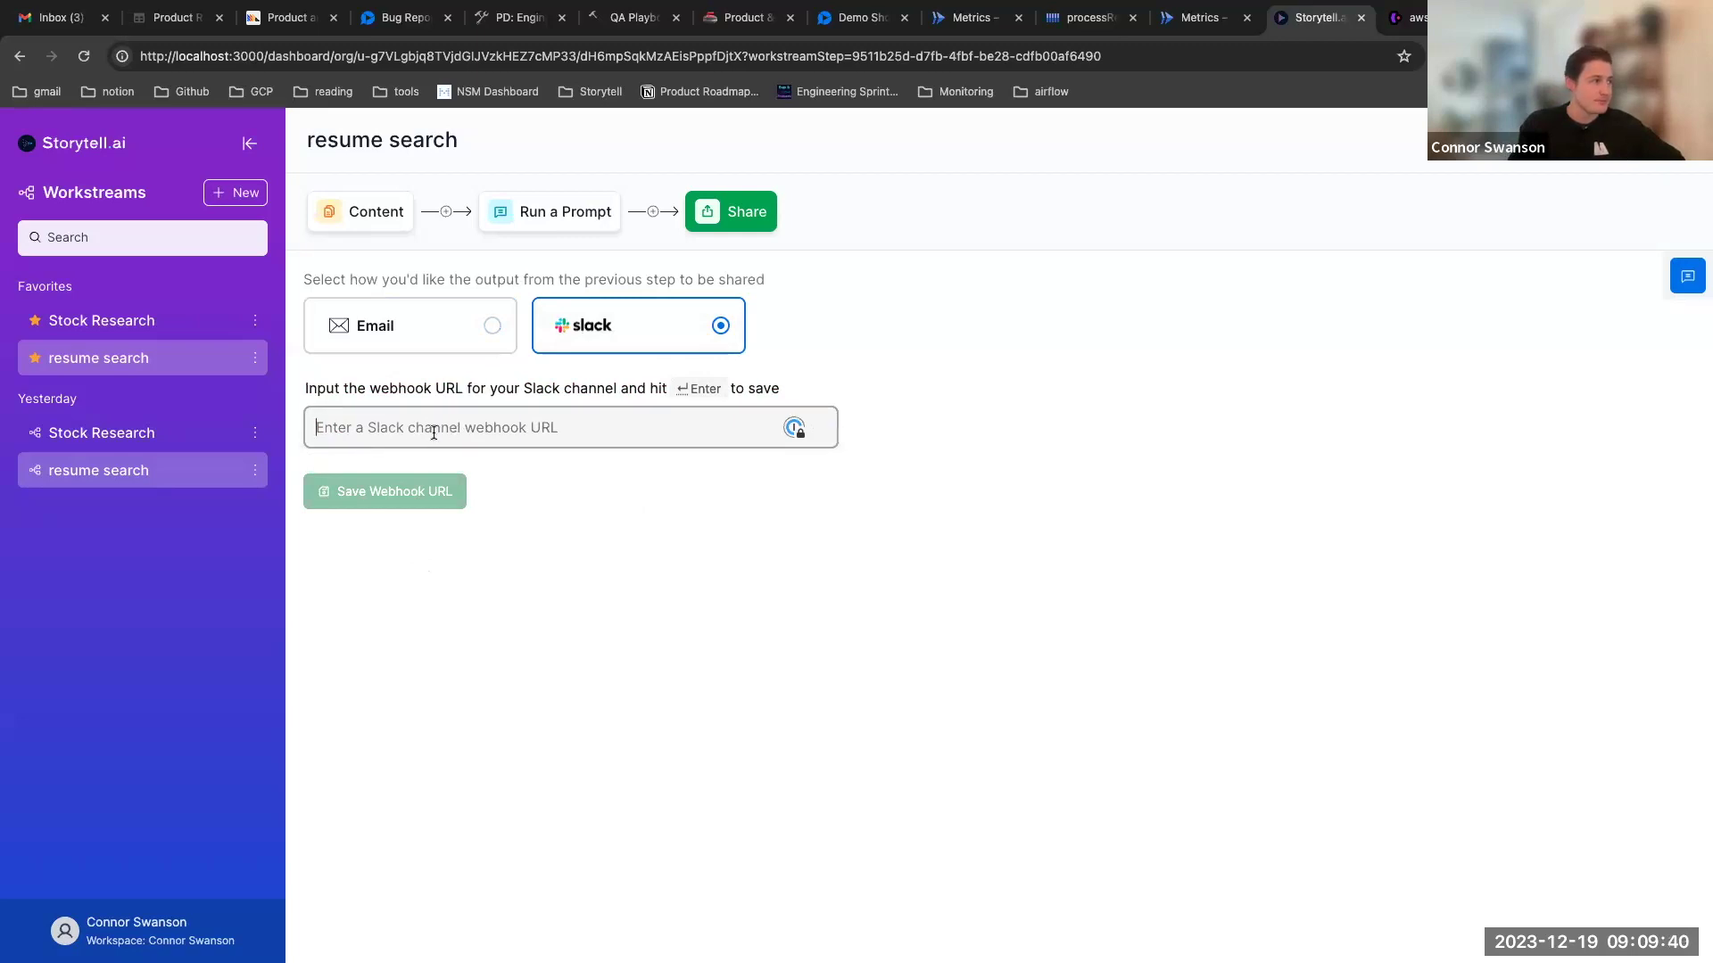
Switch back to Email, complete the recipient's address, and add it to the recipient list
{"action": "left_click", "coordinate": [493, 329]}
{"action": "left_click", "coordinate": [435, 429]}
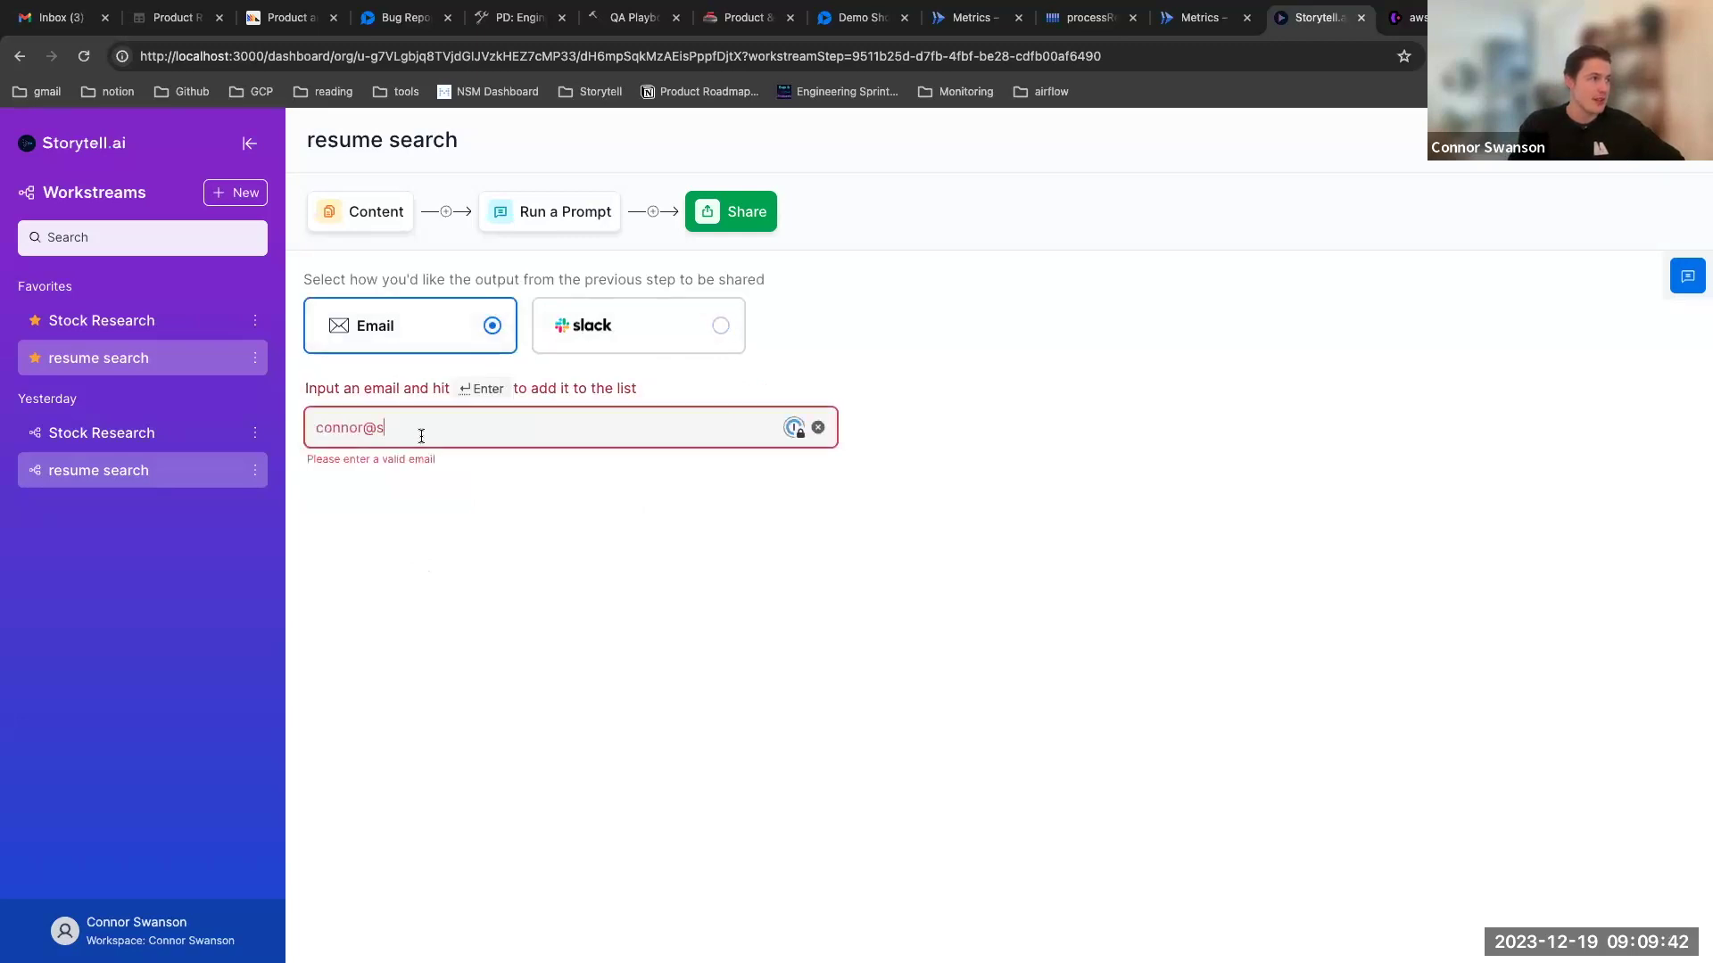
{"action": "type", "text": "tortell.ai"}
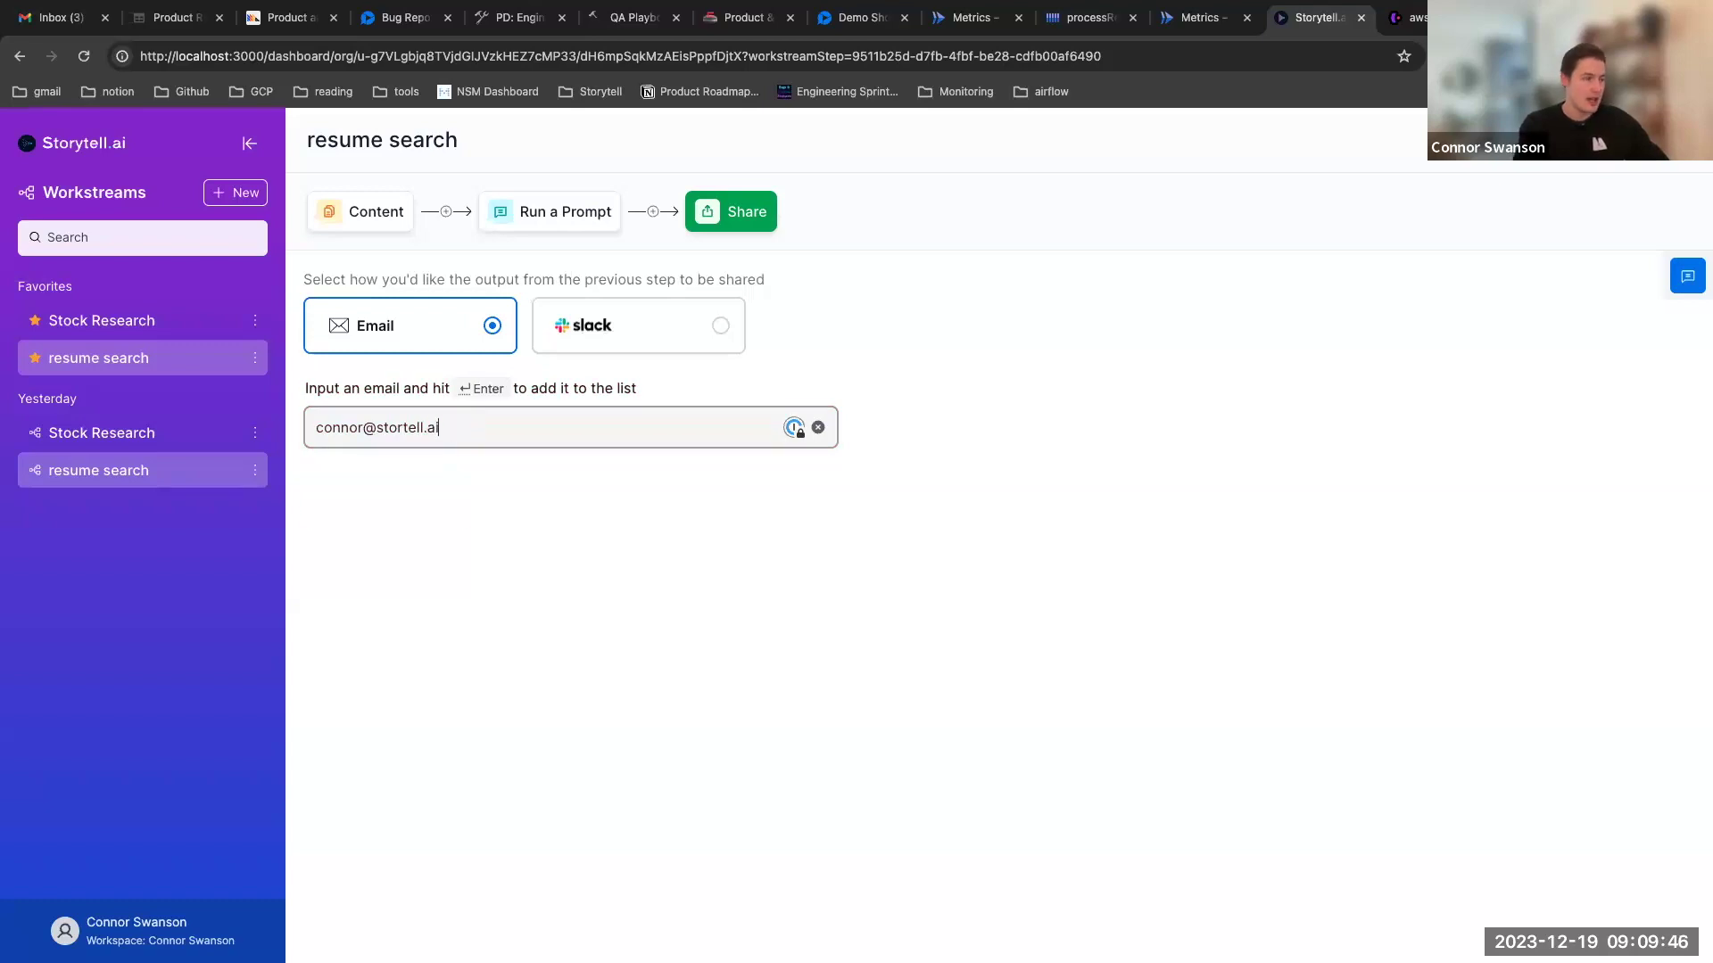
{"action": "key", "text": "Return"}
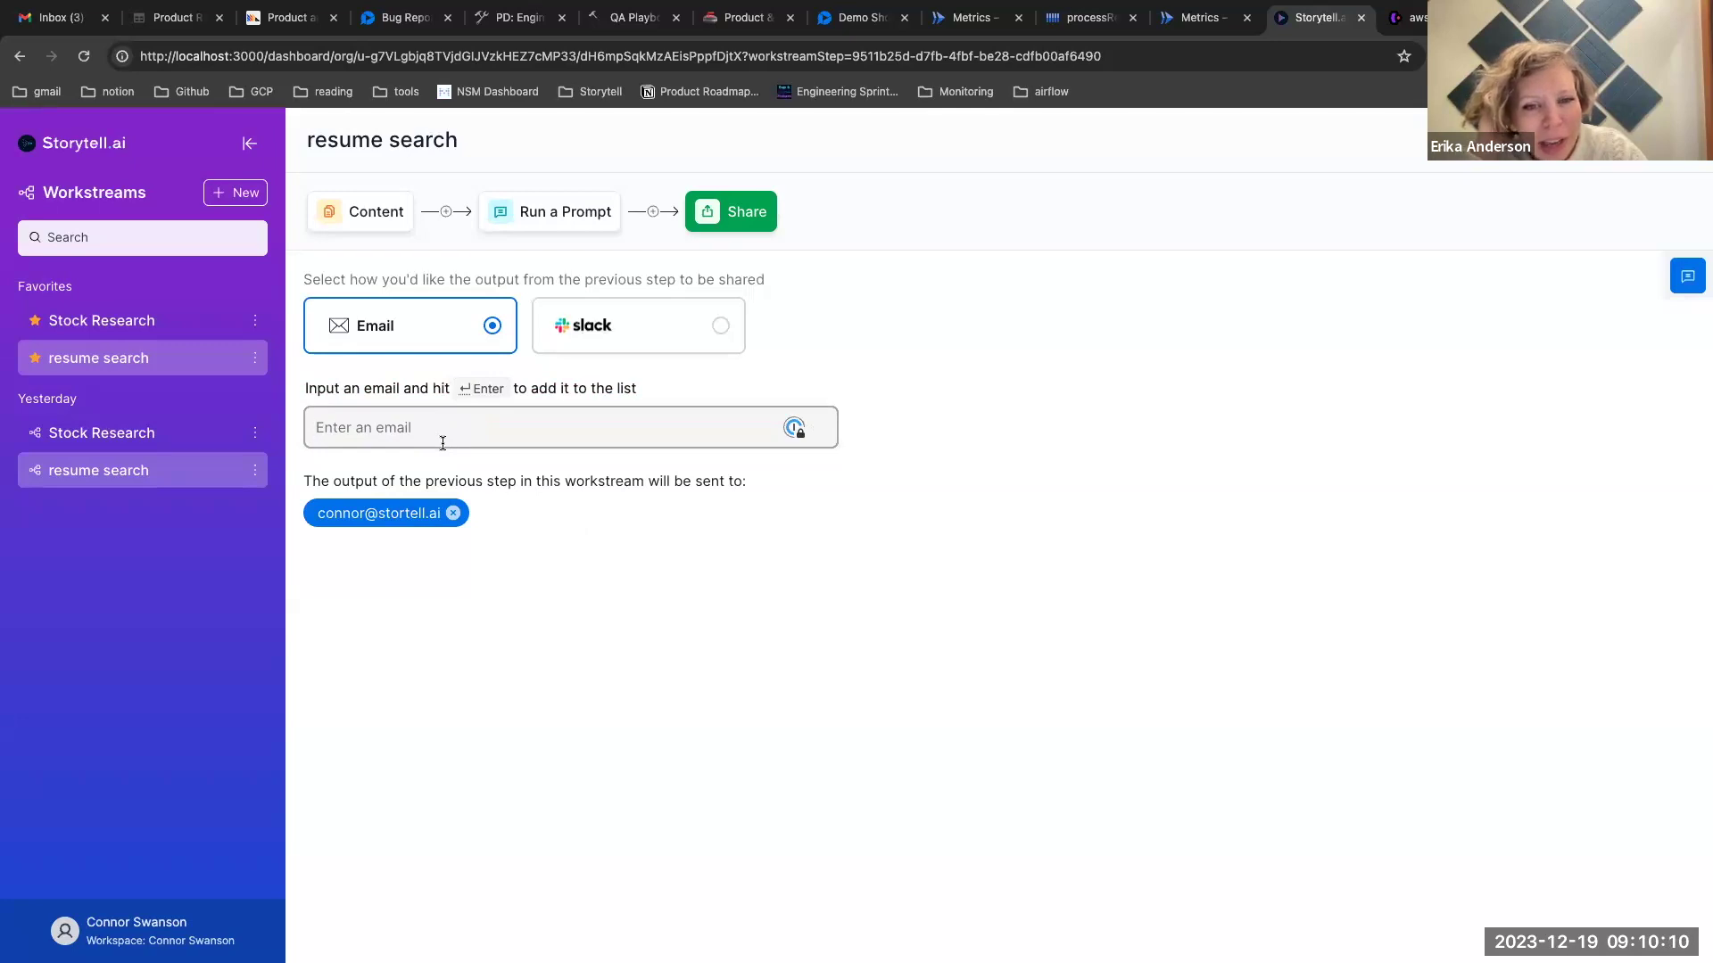
Move between the Run a Prompt and Content steps, ending on Content with the Candidates collection
{"action": "left_click", "coordinate": [543, 222]}
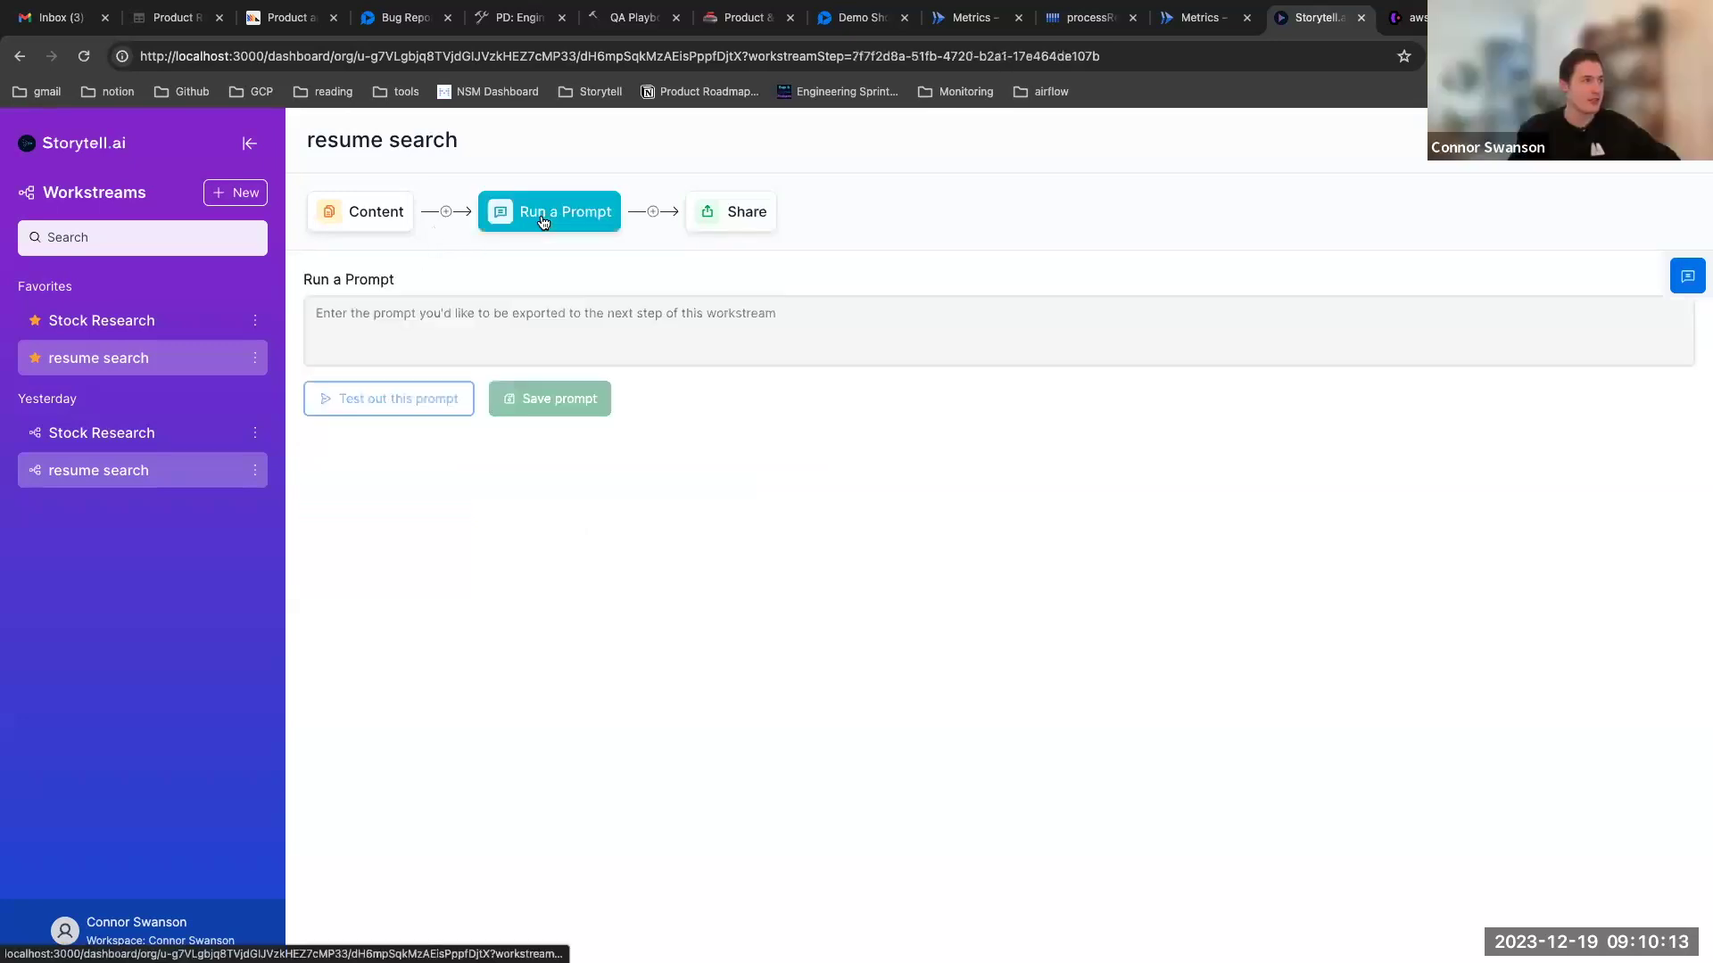
{"action": "left_click", "coordinate": [368, 220]}
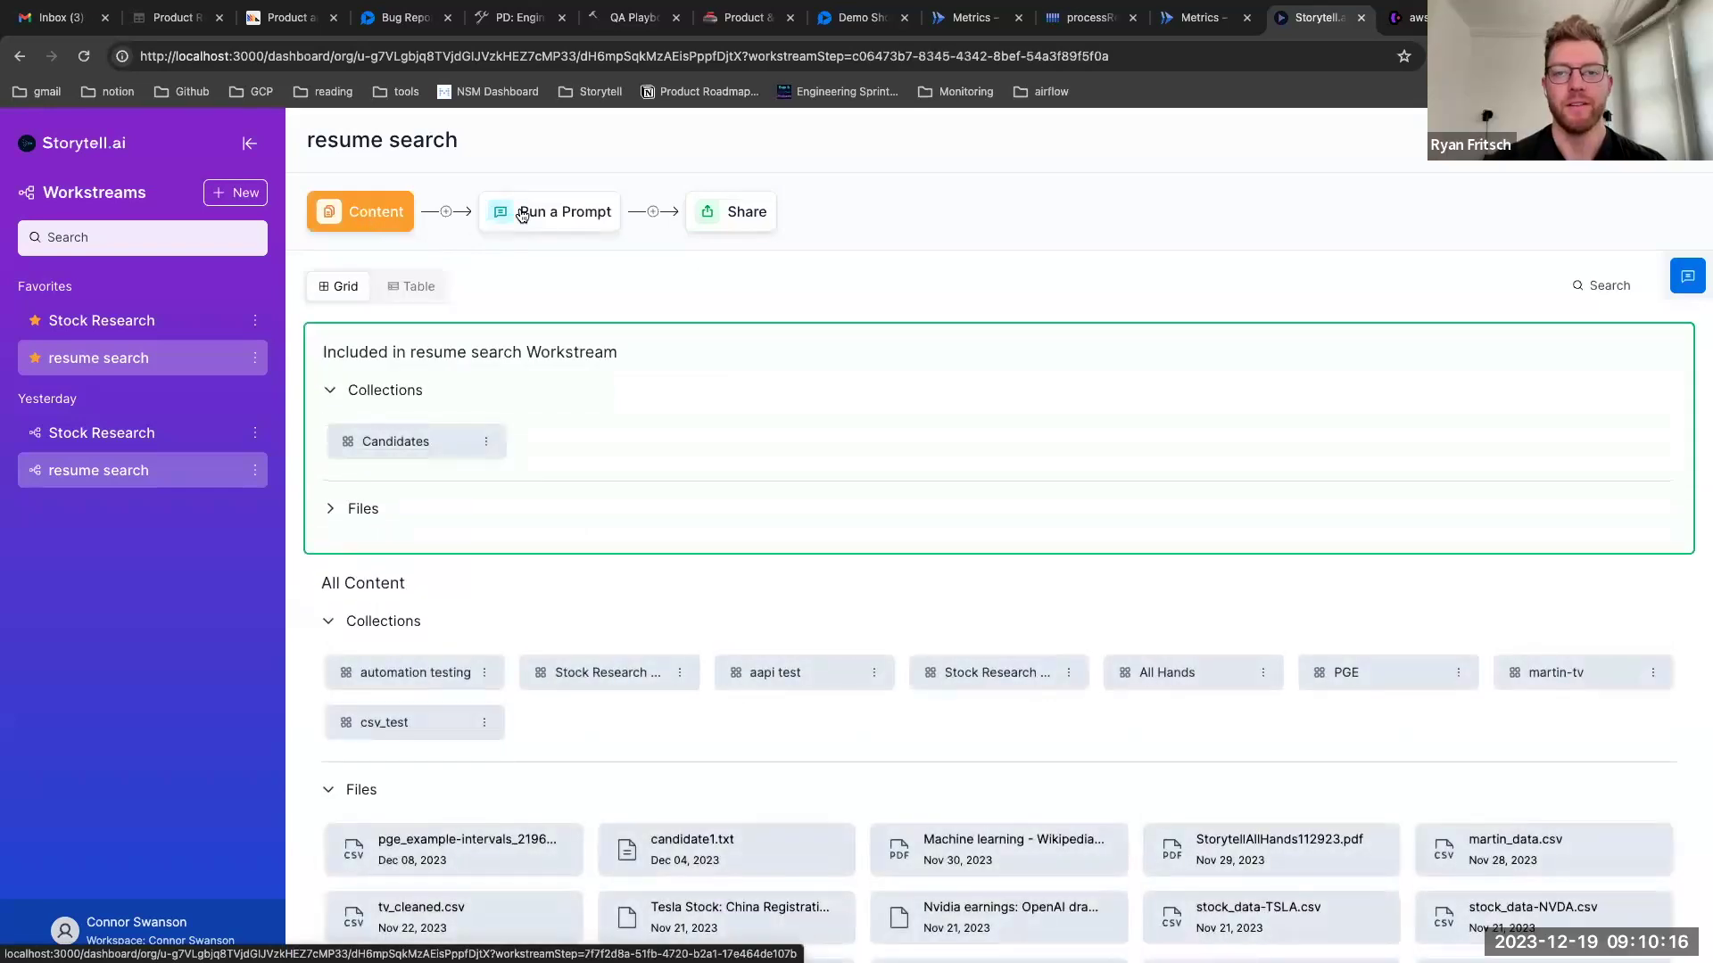
{"action": "left_click", "coordinate": [522, 214]}
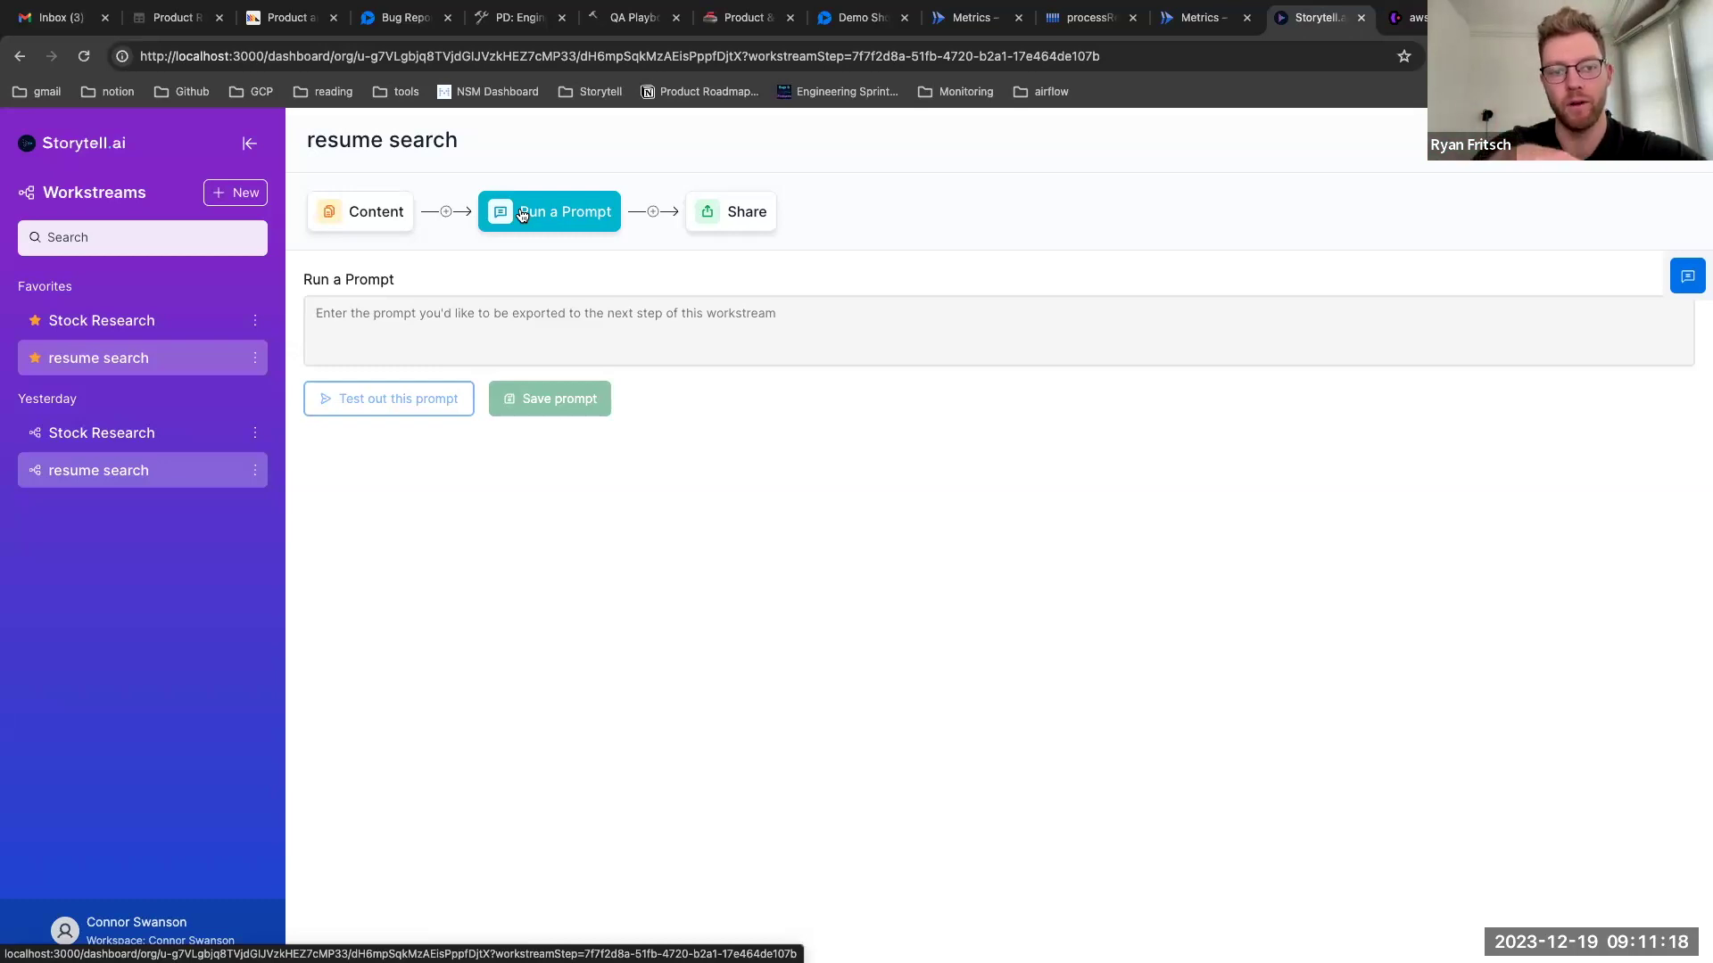
{"action": "left_click", "coordinate": [378, 216]}
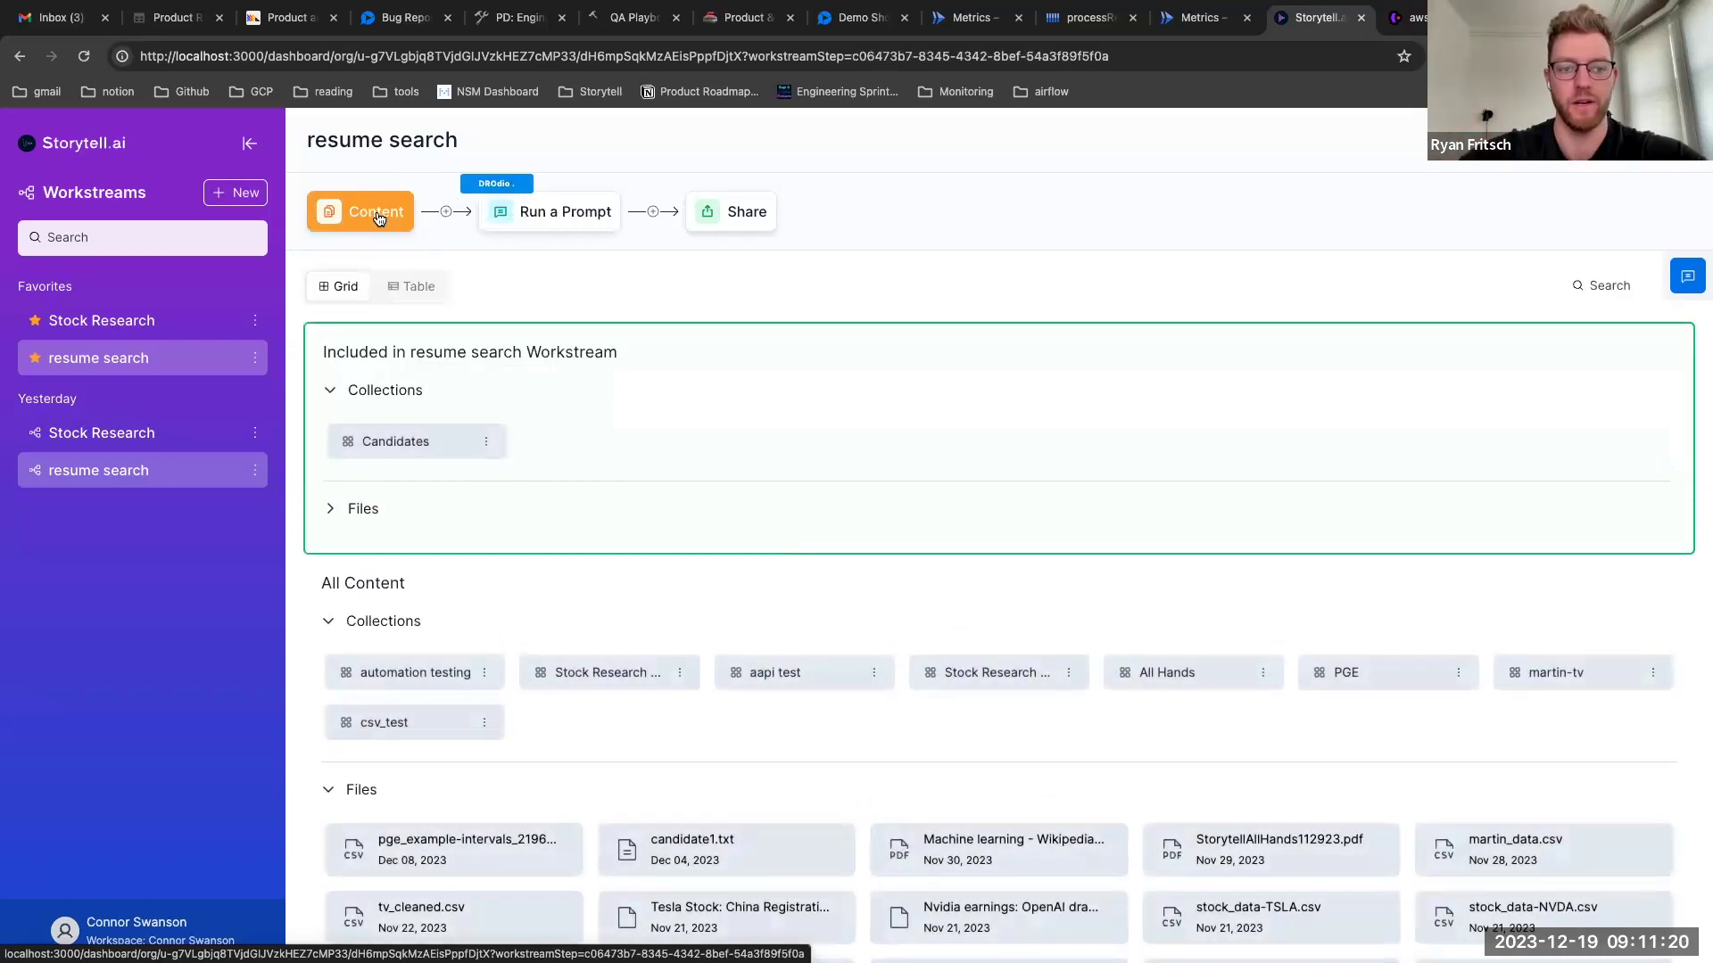
{"action": "scroll", "coordinate": [569, 434], "scroll_direction": "down", "scroll_amount": 3}
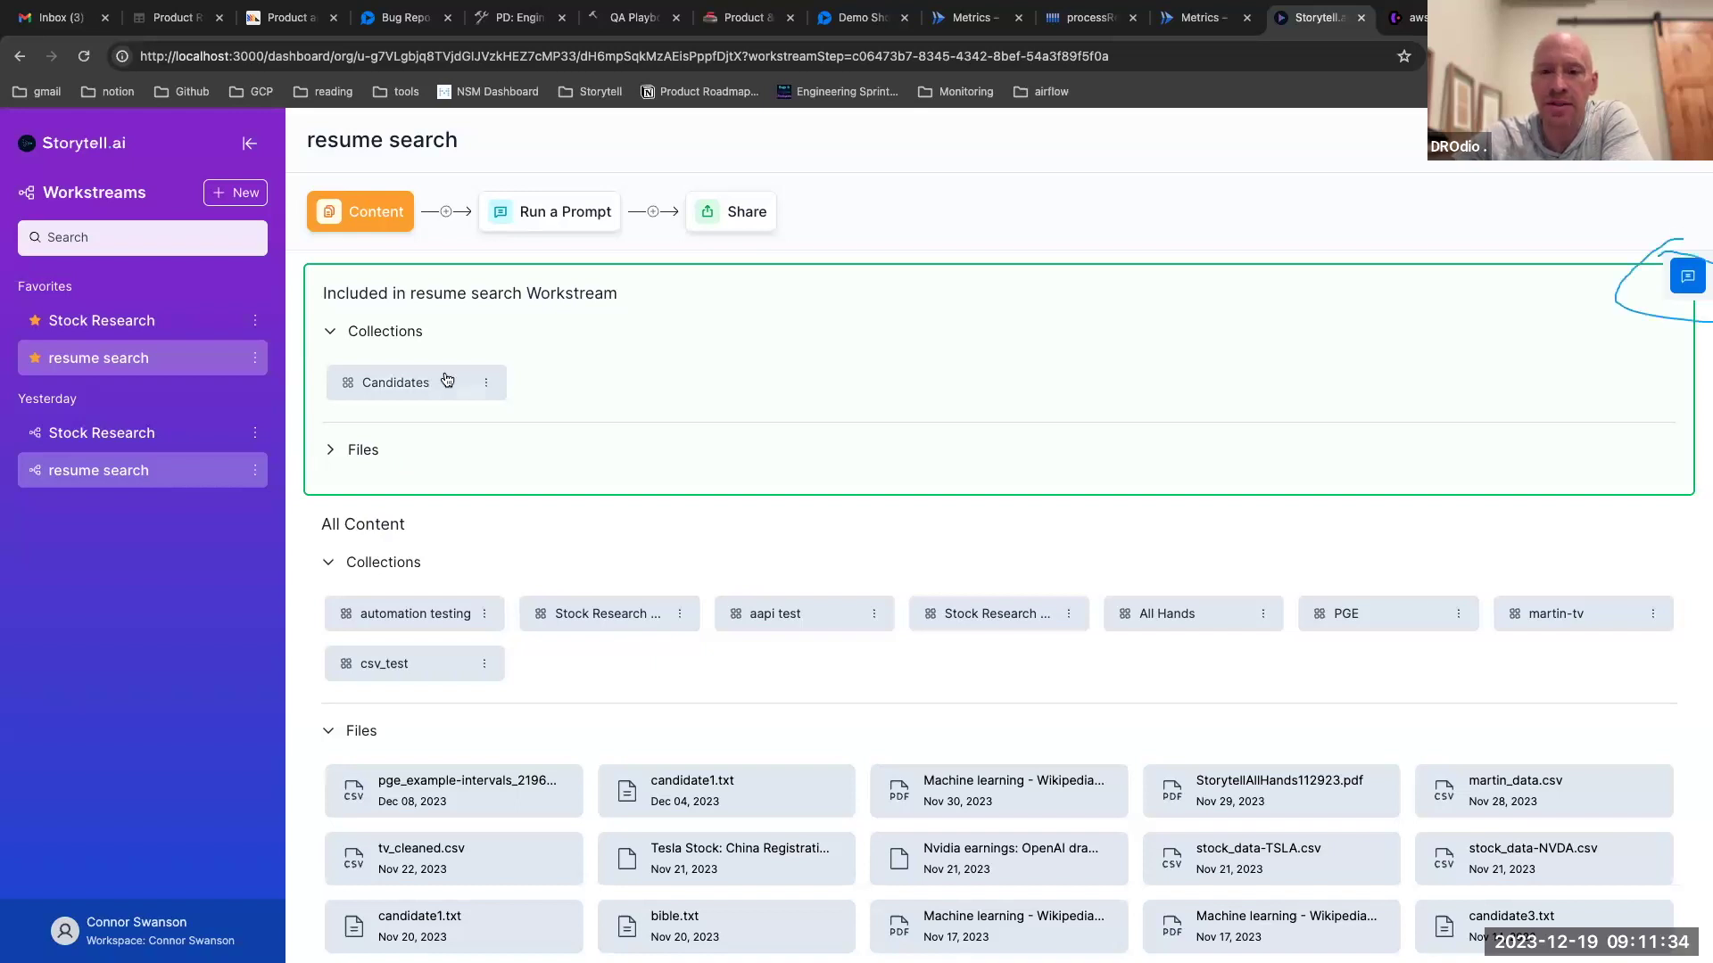
{"action": "left_click", "coordinate": [1687, 276]}
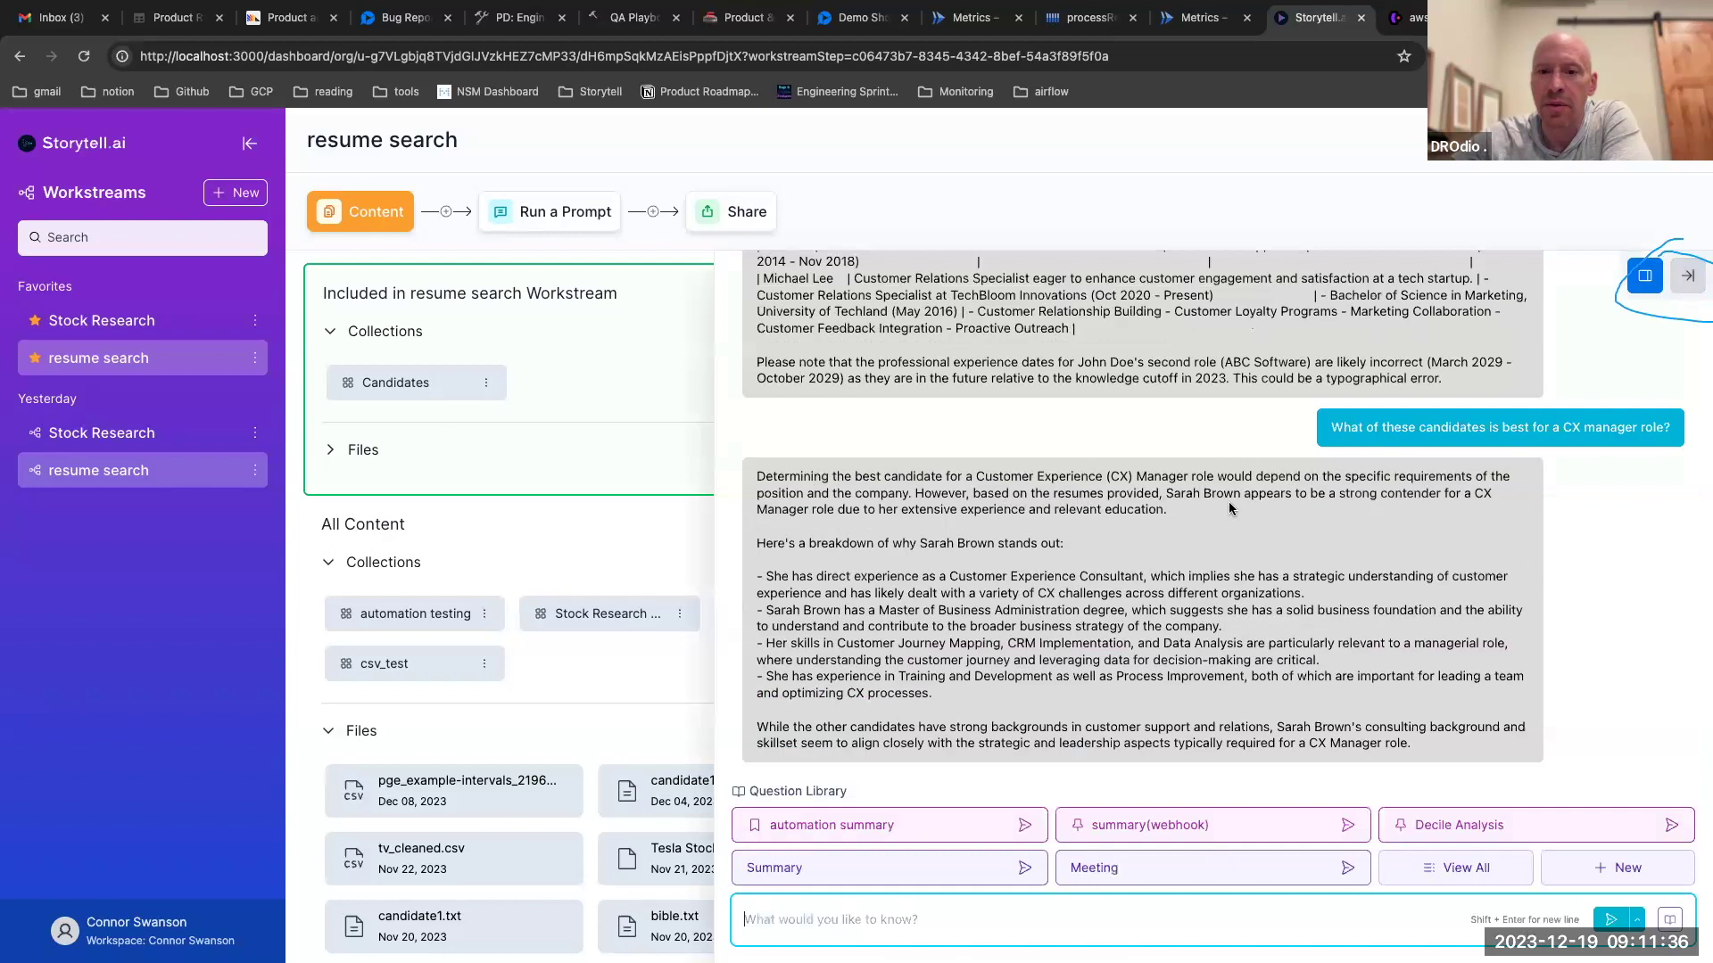
{"action": "scroll", "coordinate": [1218, 497], "scroll_direction": "up", "scroll_amount": 10}
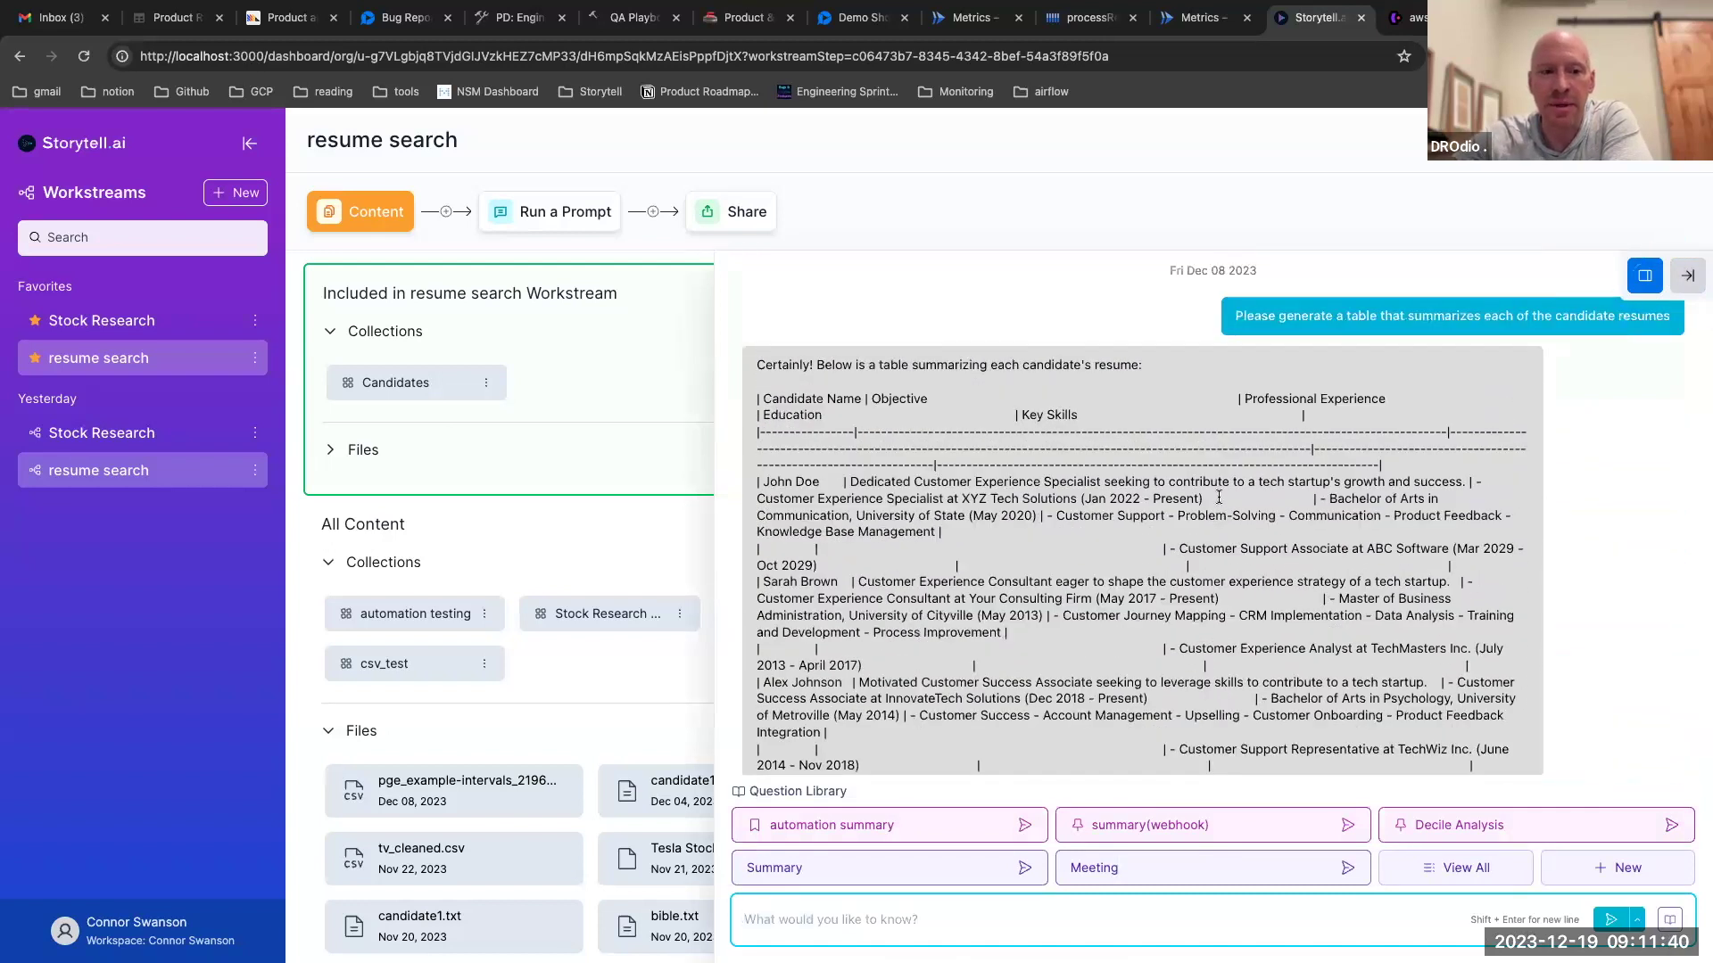
{"action": "scroll", "coordinate": [1218, 497], "scroll_direction": "down", "scroll_amount": 3}
{"action": "scroll", "coordinate": [1219, 497], "scroll_direction": "up", "scroll_amount": 2}
{"action": "scroll", "coordinate": [1219, 497], "scroll_direction": "down", "scroll_amount": 5}
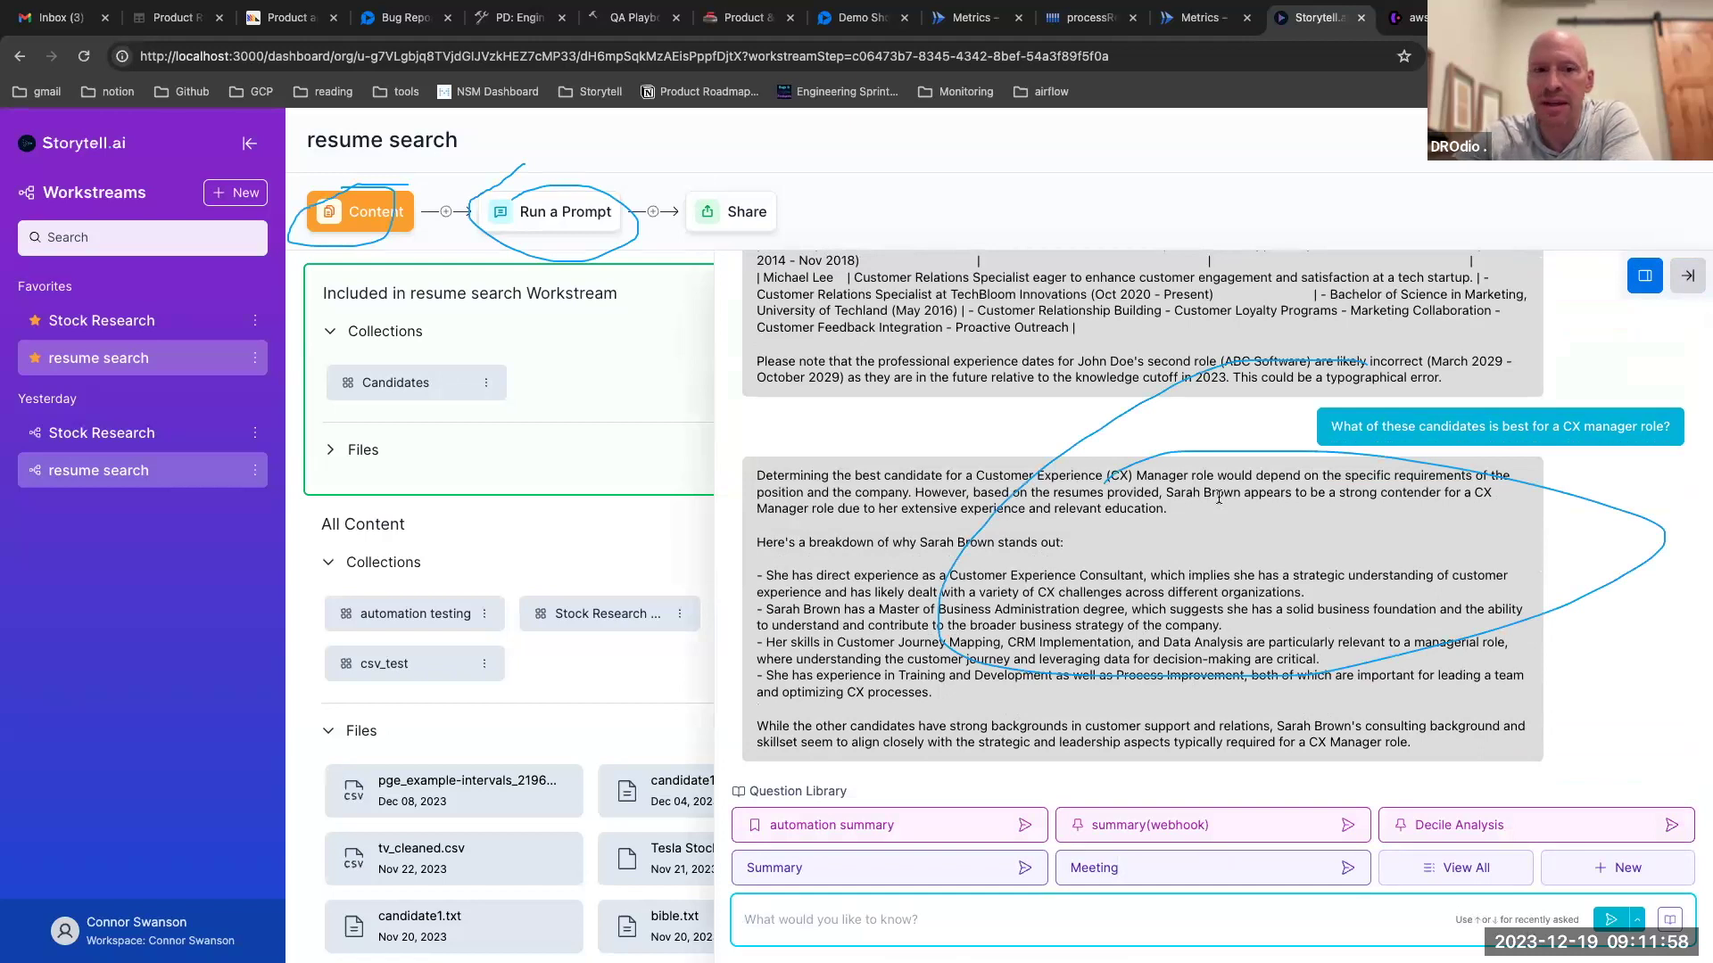
{"action": "scroll", "coordinate": [1219, 497], "scroll_direction": "up", "scroll_amount": 1}
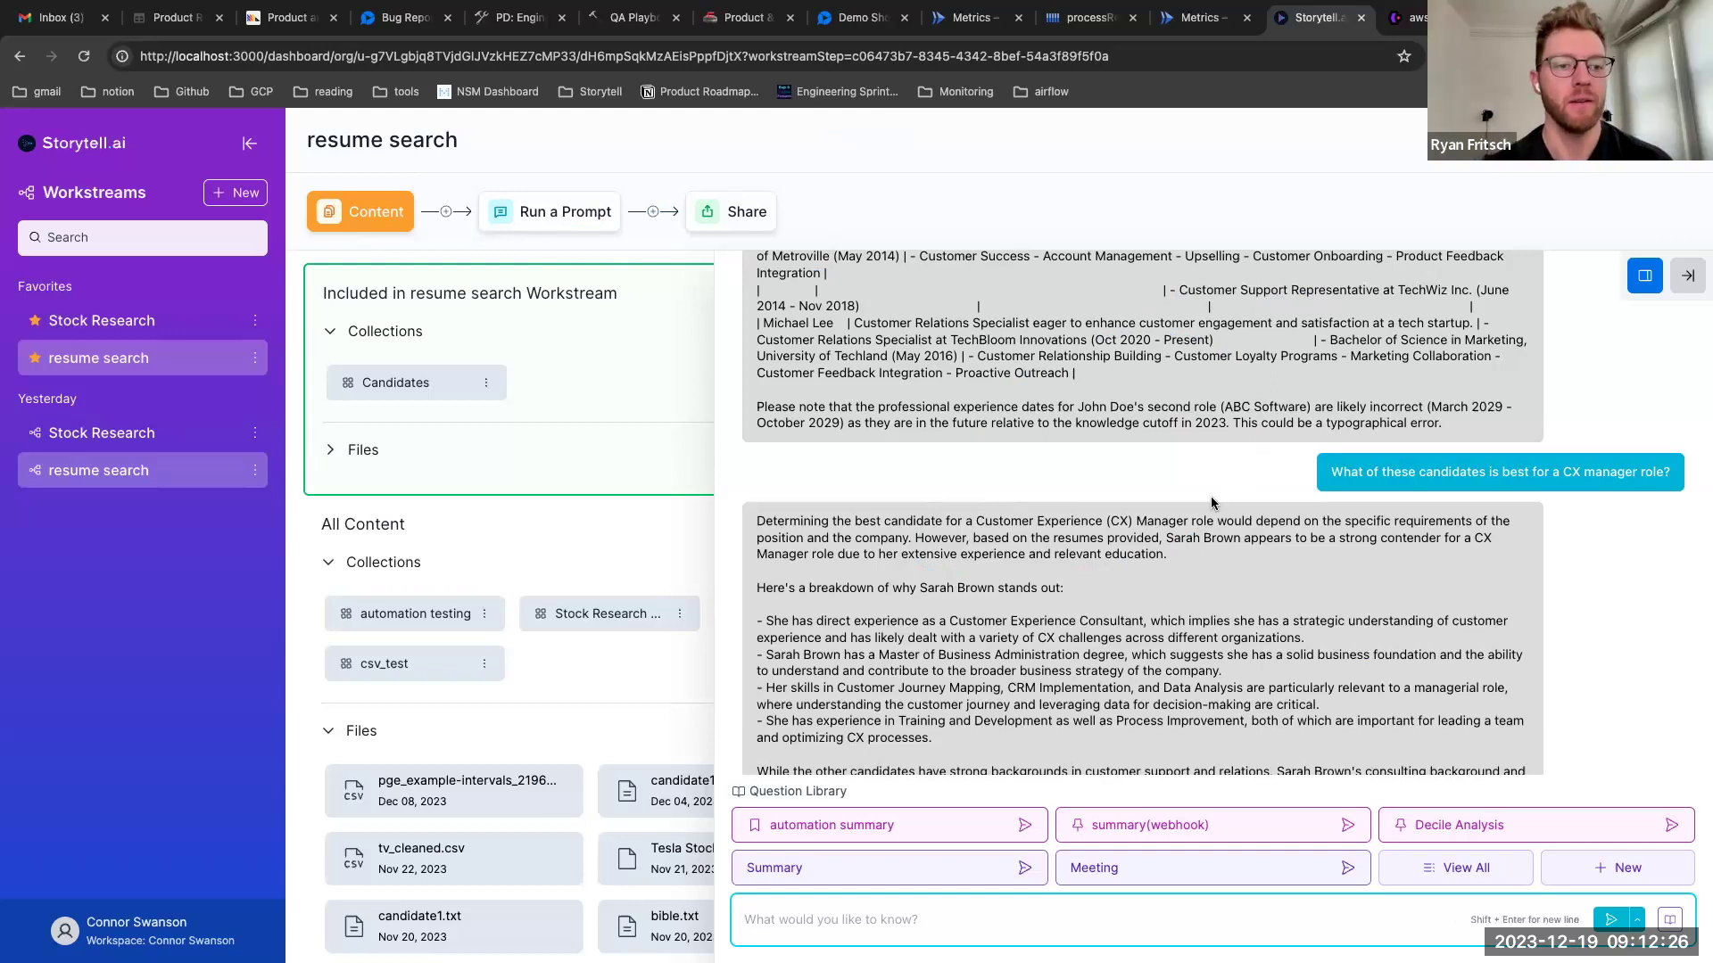
Create a new workstream from the sidebar and reload the page to clear the old chat
{"action": "left_click", "coordinate": [243, 204]}
{"action": "left_click", "coordinate": [243, 204]}
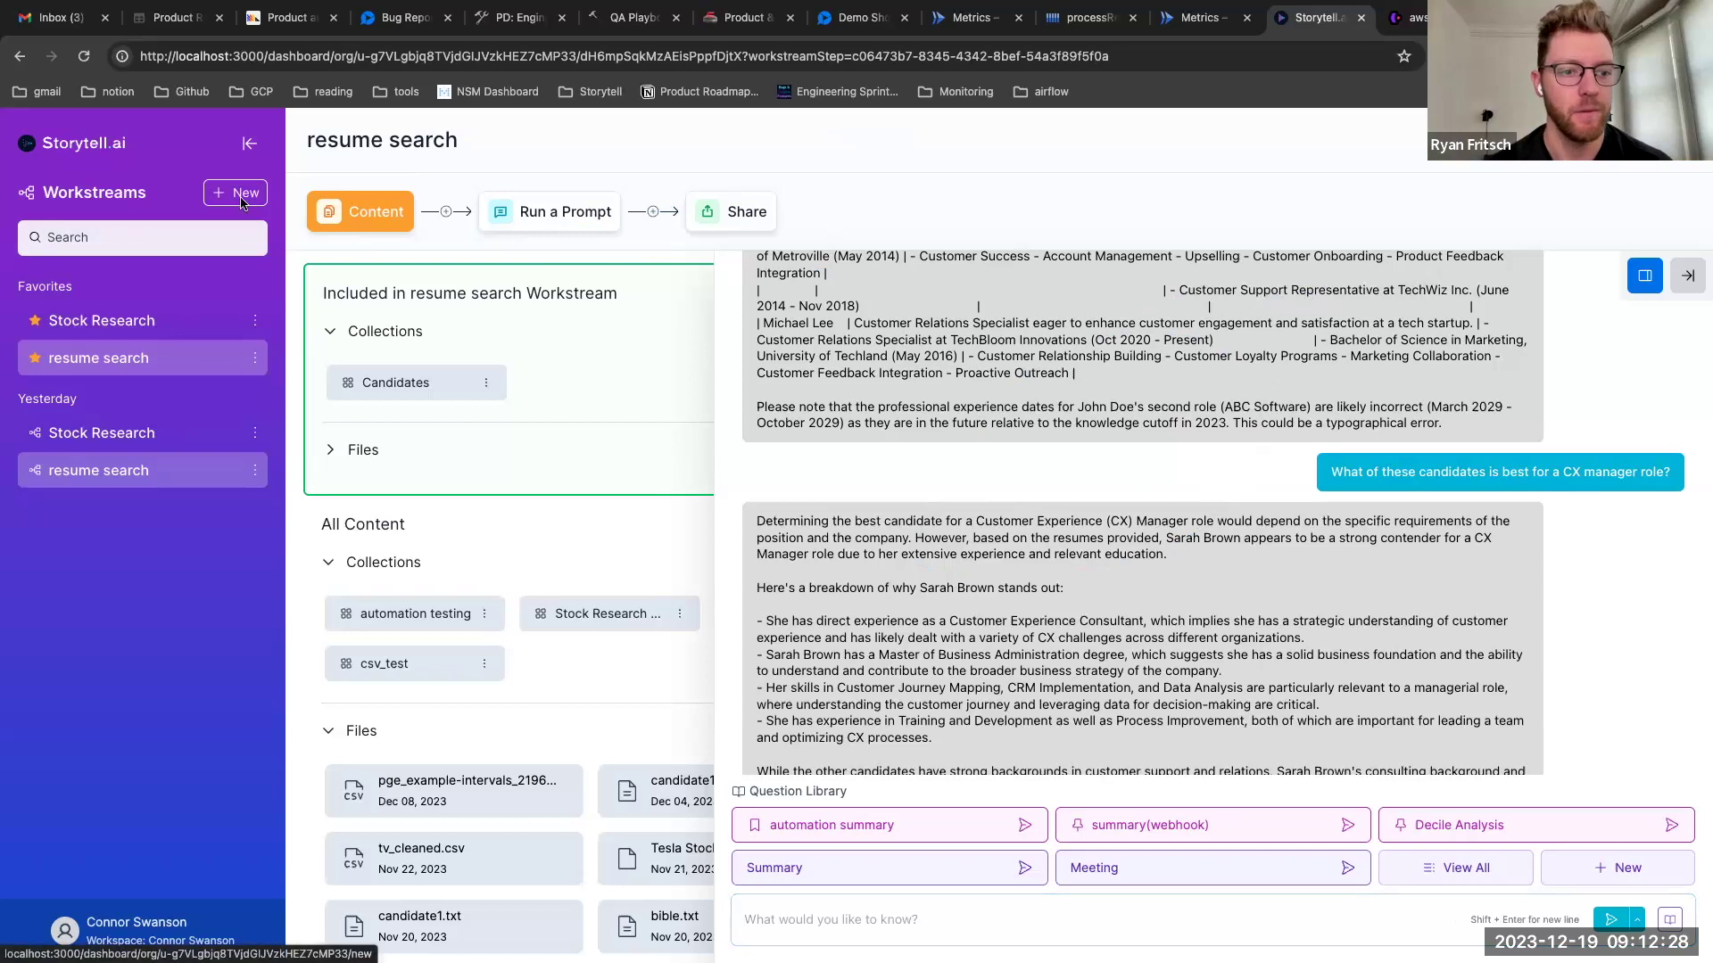
{"action": "scroll", "coordinate": [487, 455], "scroll_direction": "up", "scroll_amount": 5}
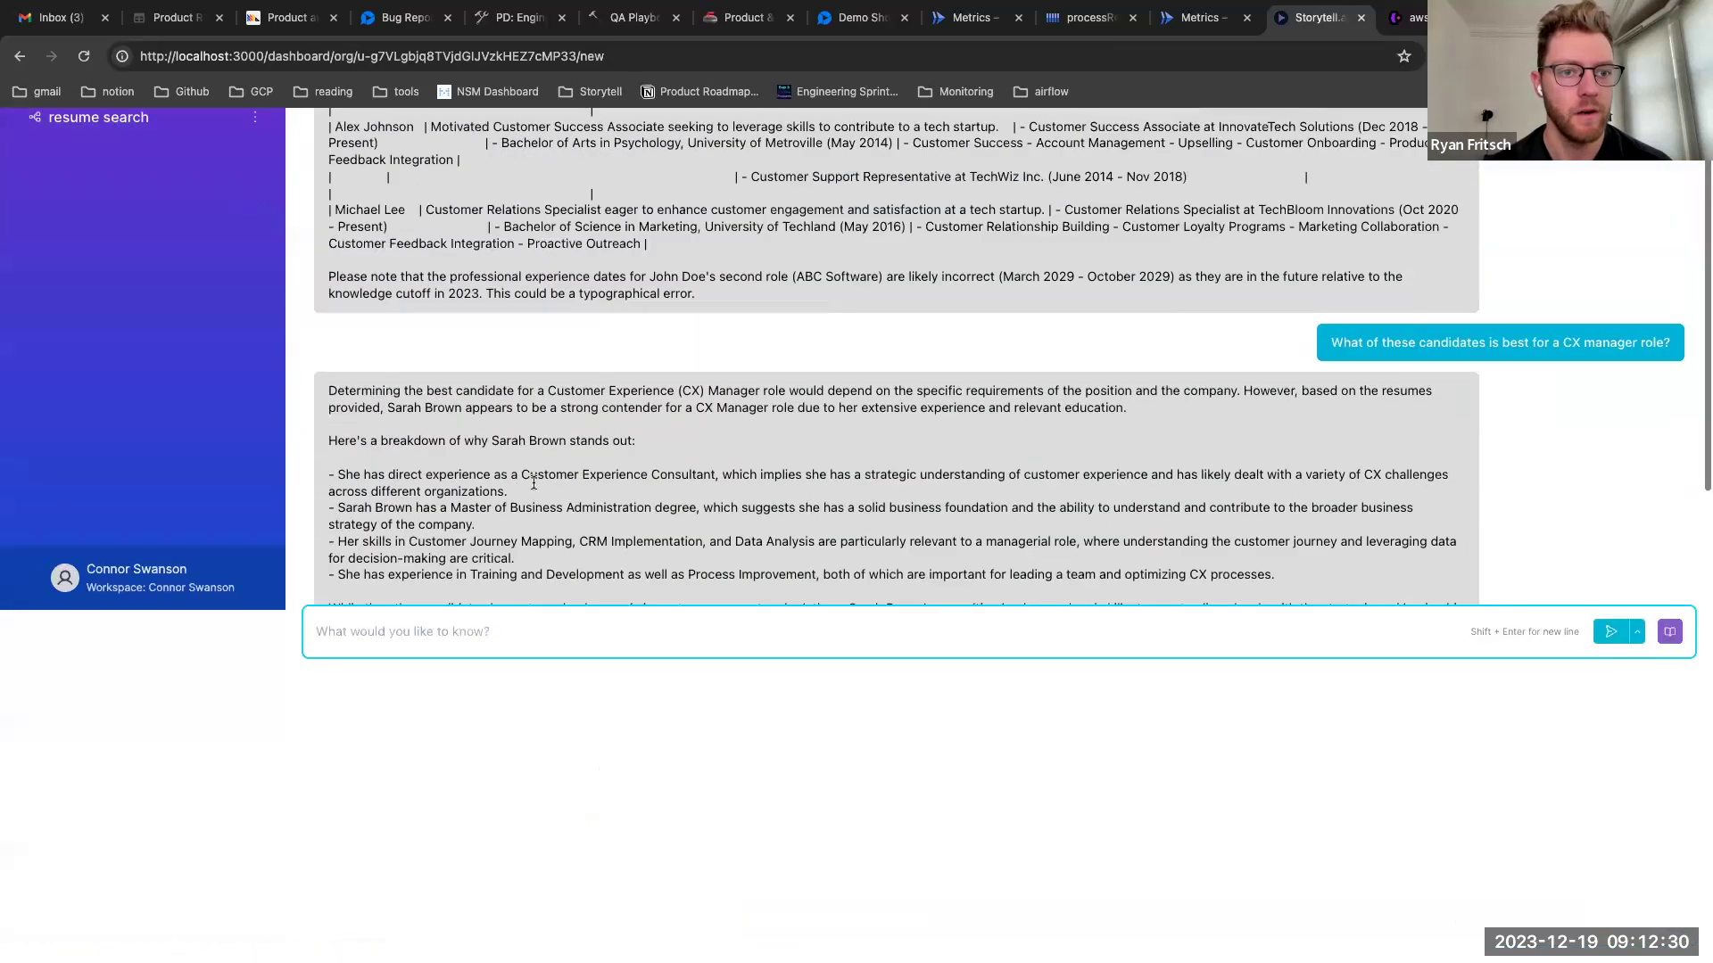
{"action": "scroll", "coordinate": [223, 489], "scroll_direction": "up", "scroll_amount": 5}
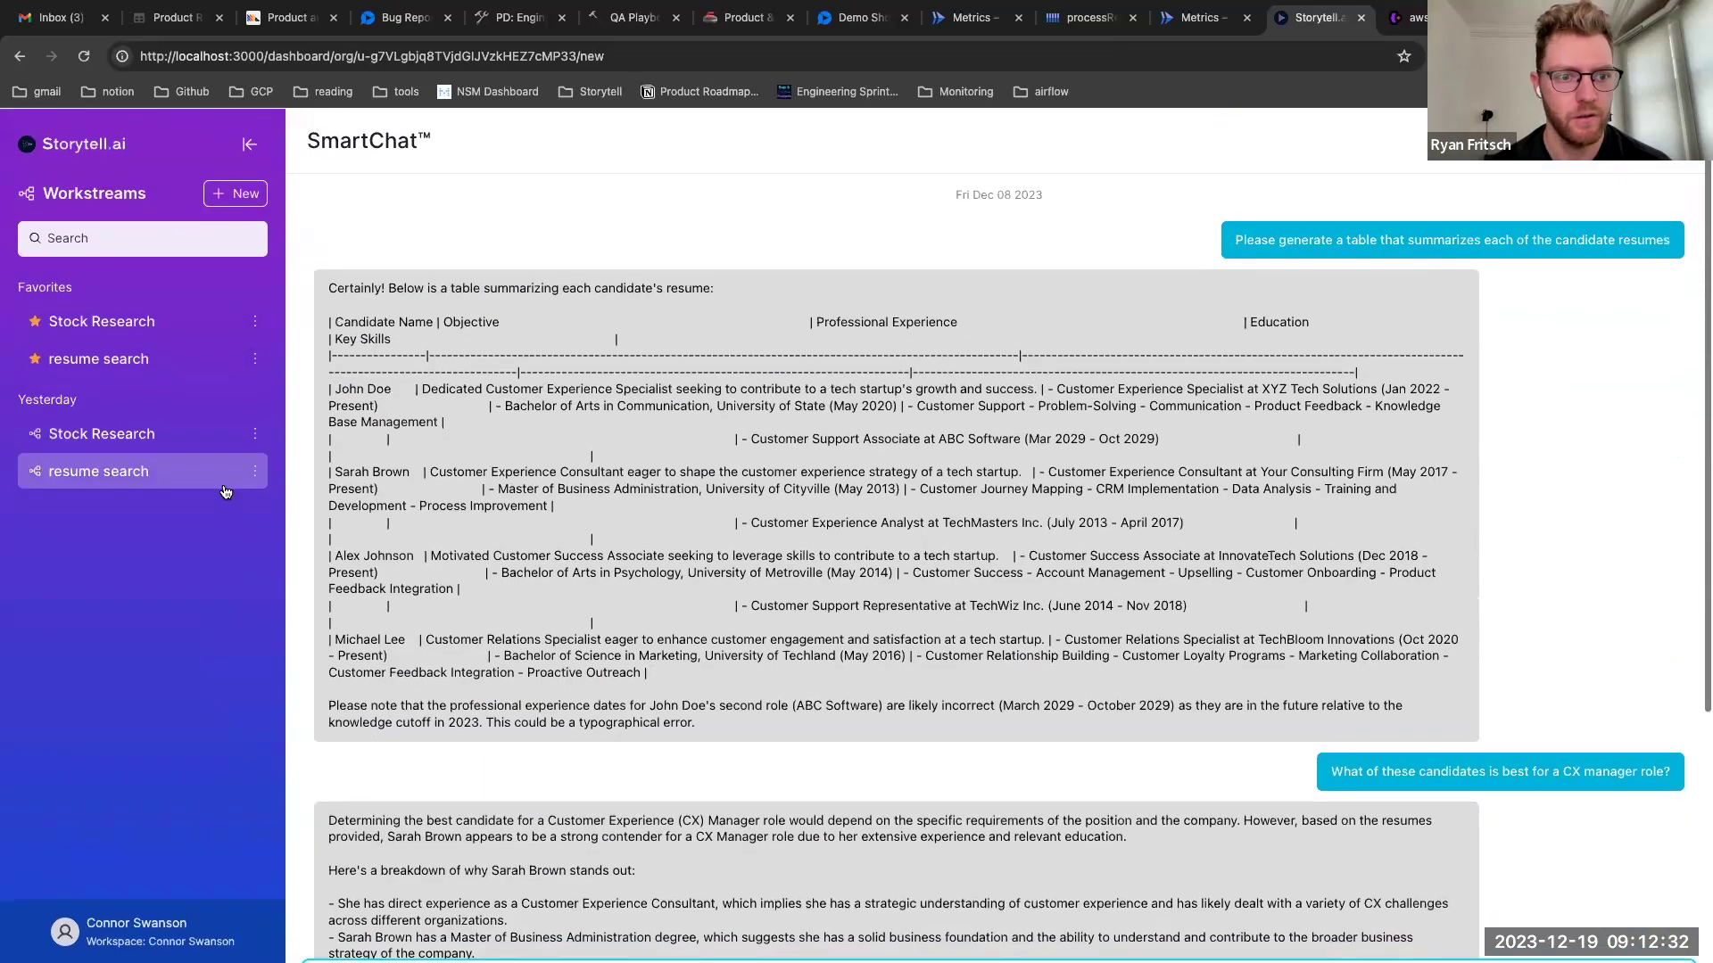
{"action": "scroll", "coordinate": [89, 473], "scroll_direction": "down", "scroll_amount": 3}
{"action": "left_click", "coordinate": [85, 57]}
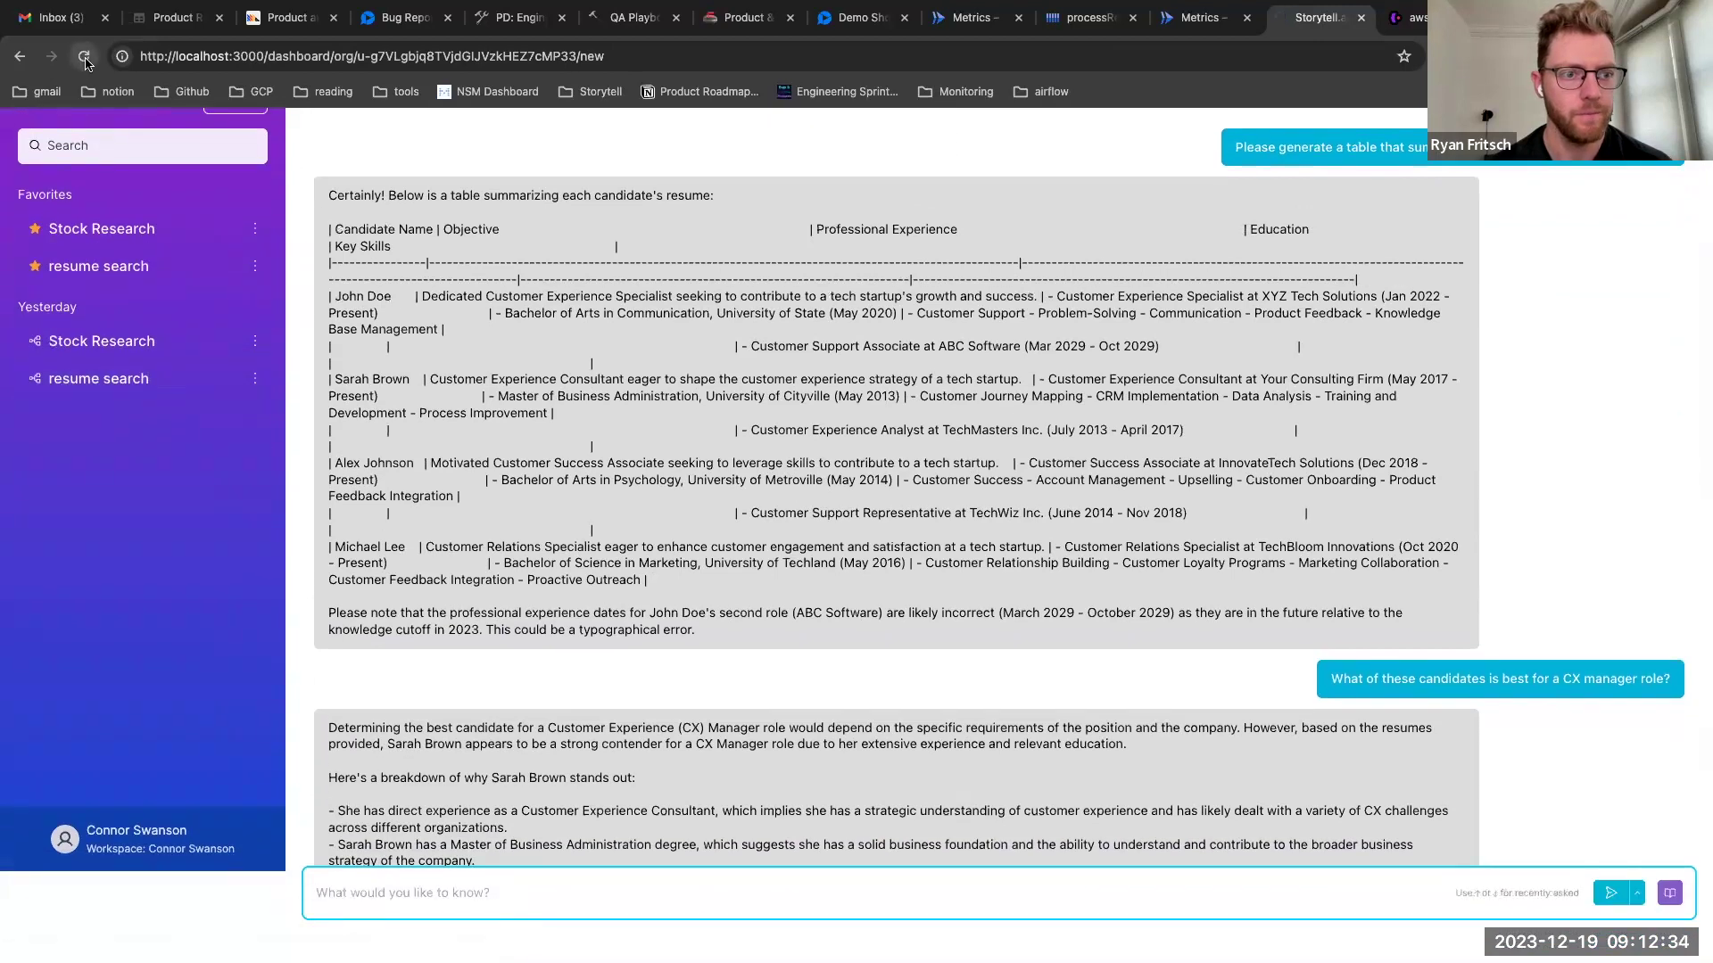